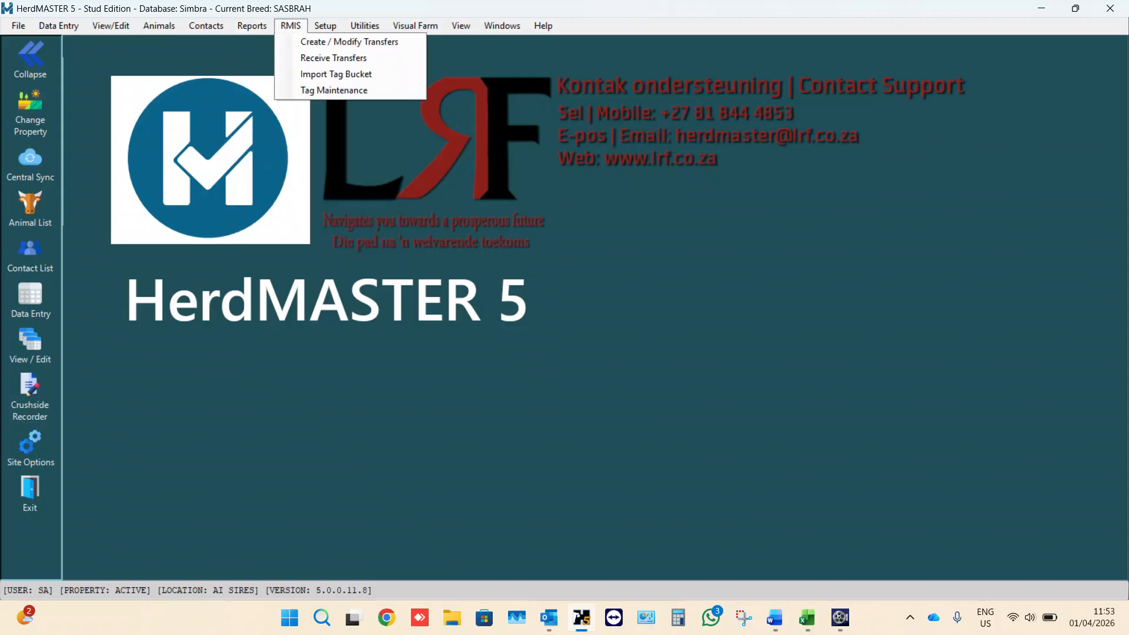
Open the Custom Reporter and add a new report format named "Wean report".
left_click(290, 42)
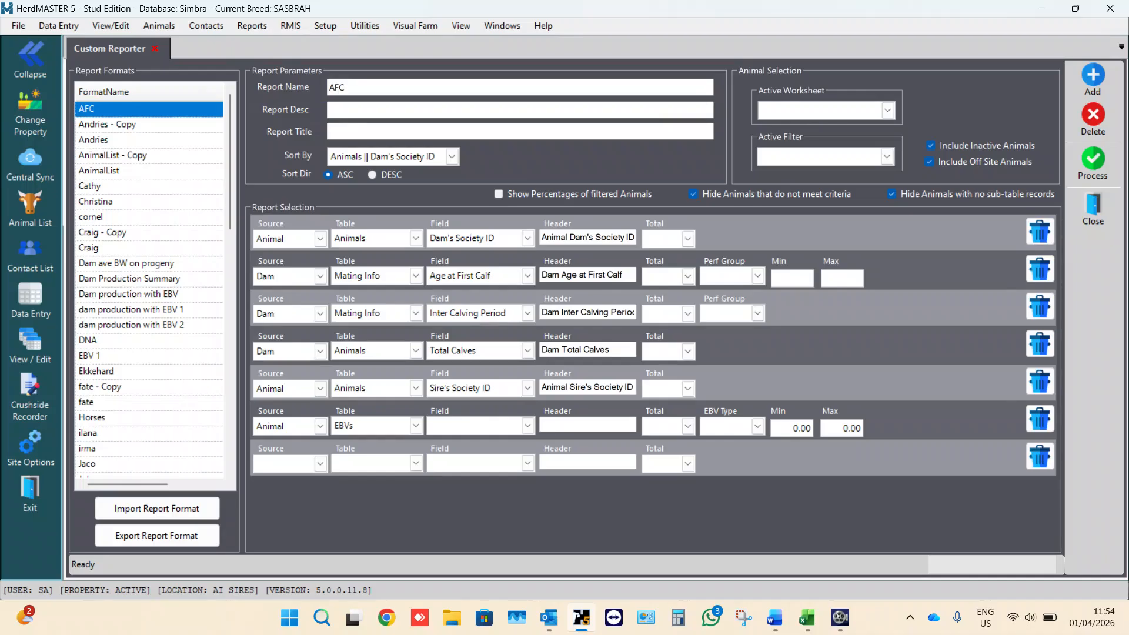
scroll(152, 281, "down", 3)
scroll(153, 281, "up", 3)
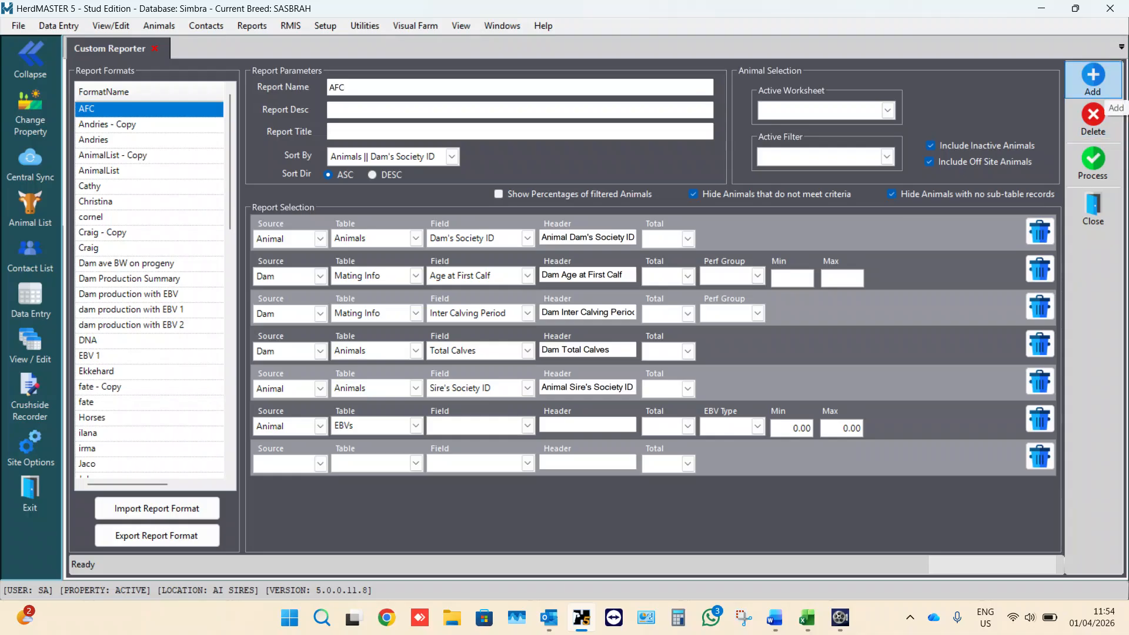
left_click(1106, 91)
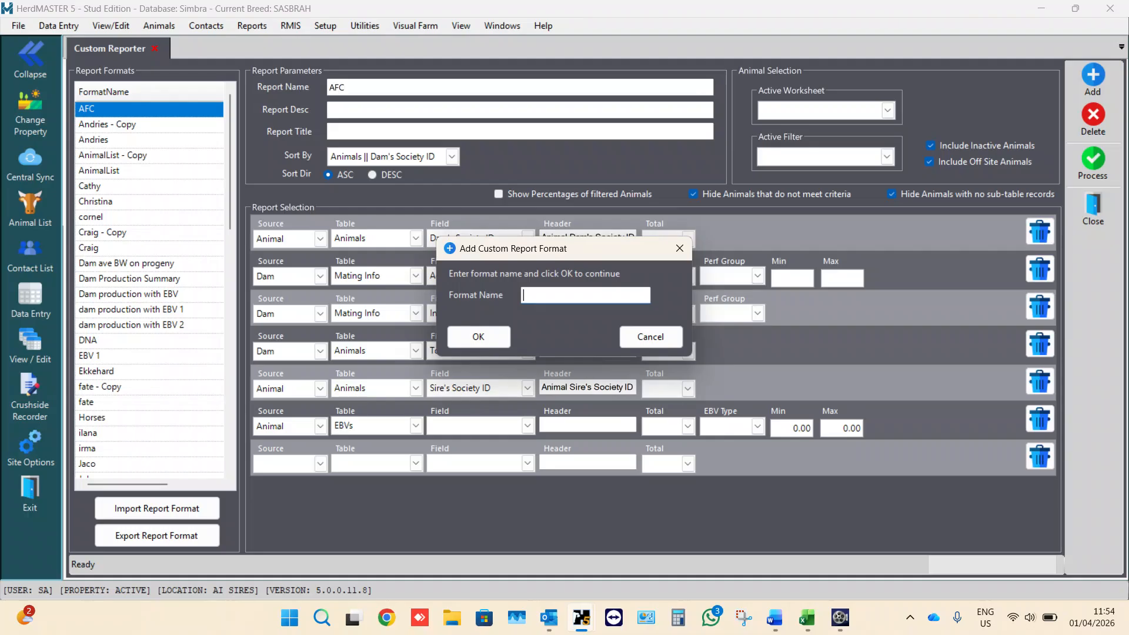
type("Wean report")
key("Return")
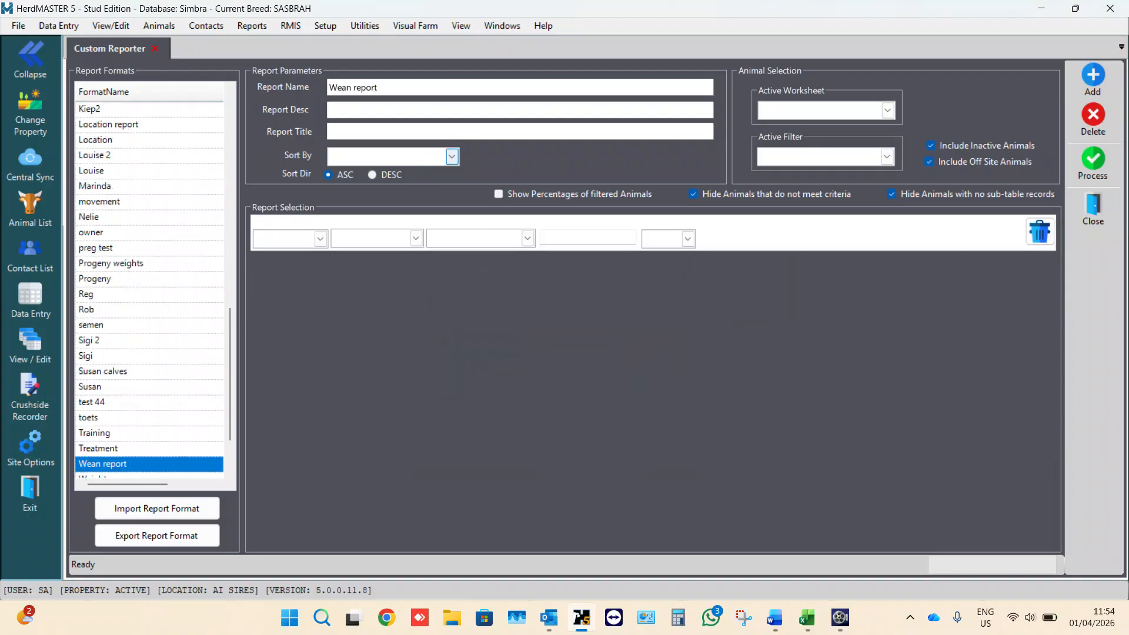
Enter "Wean report with EBV" as the report description and "Wean" as the report title.
left_click(421, 110)
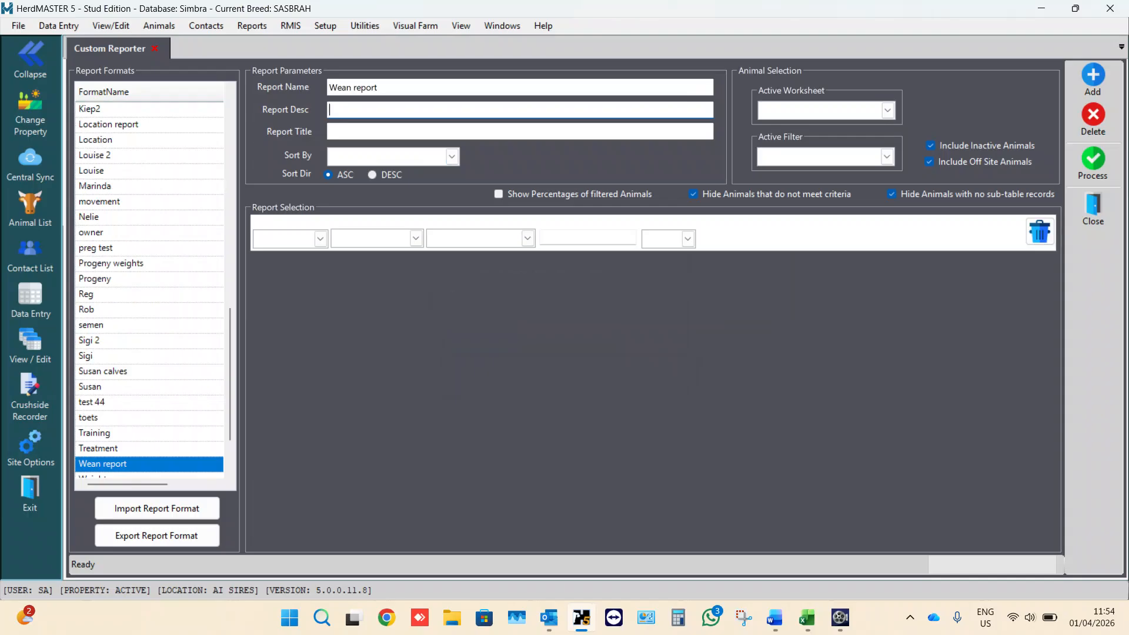
type("Wean report with EBV")
left_click(330, 131)
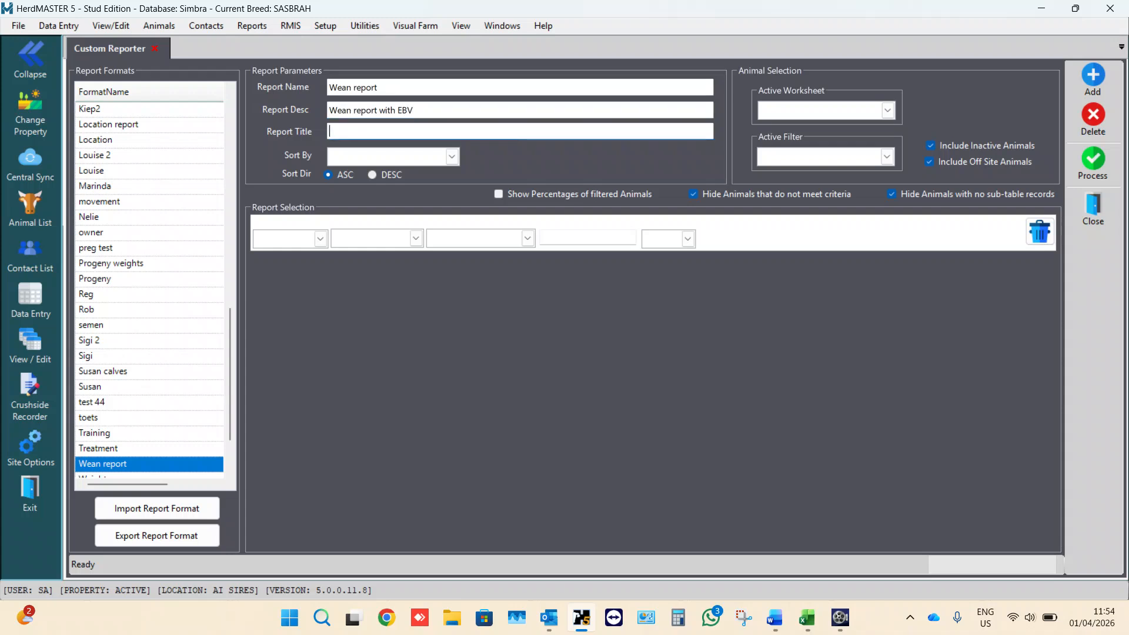
type("Wean")
left_click(452, 157)
left_click(452, 157)
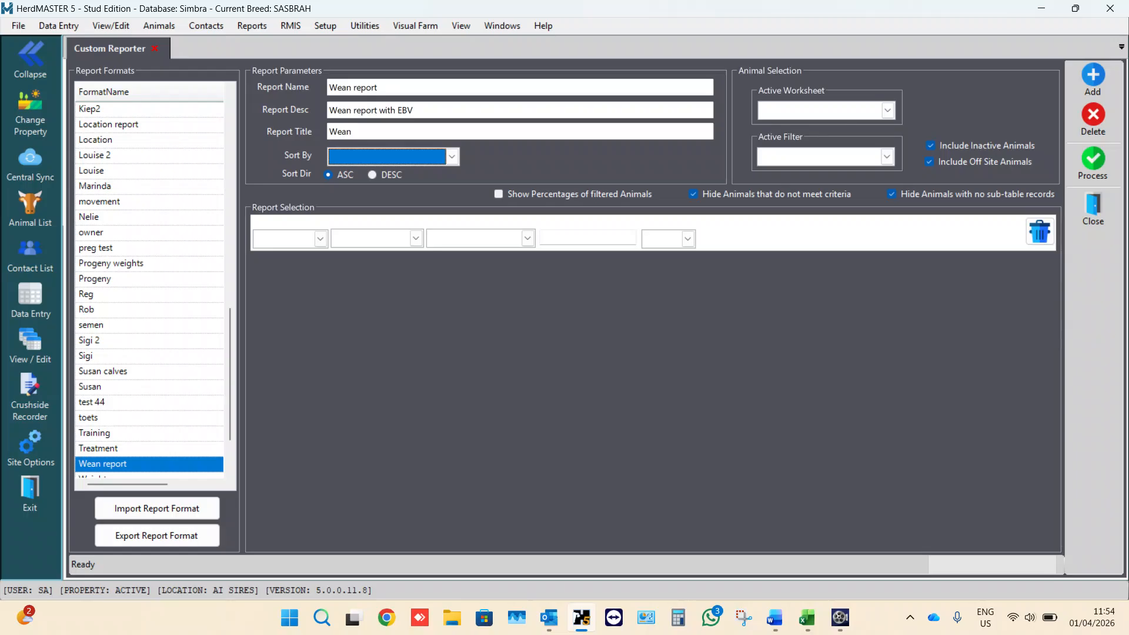
Set up the first report selection row with source Animal, table Animals and field Animal Tag.
left_click(320, 239)
left_click(321, 238)
left_click(321, 239)
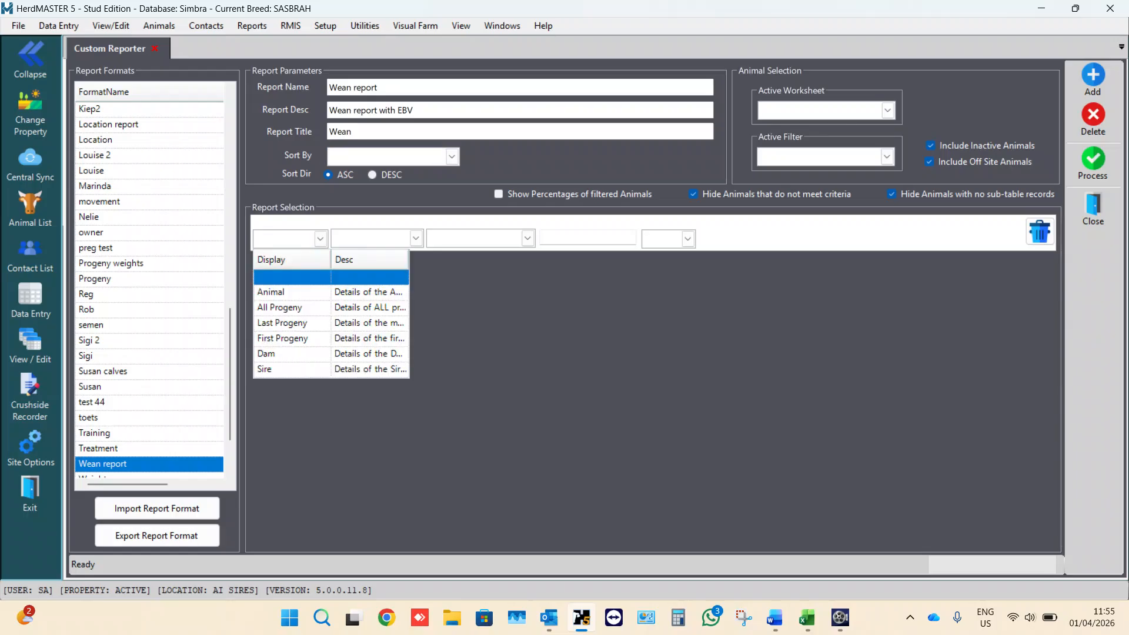
left_click(271, 292)
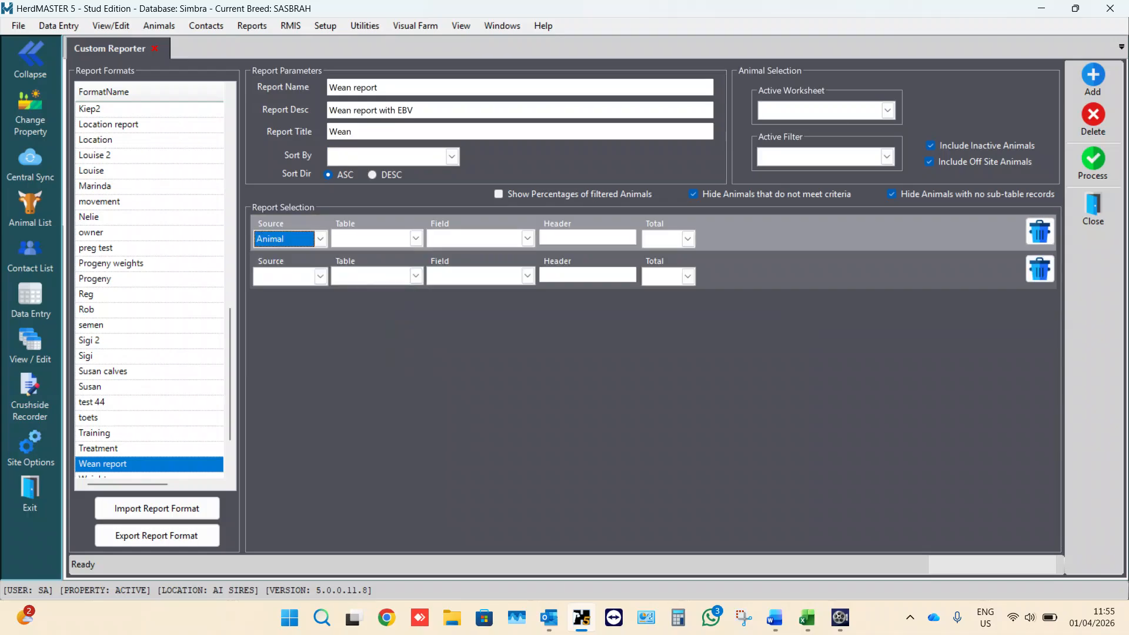
left_click(320, 239)
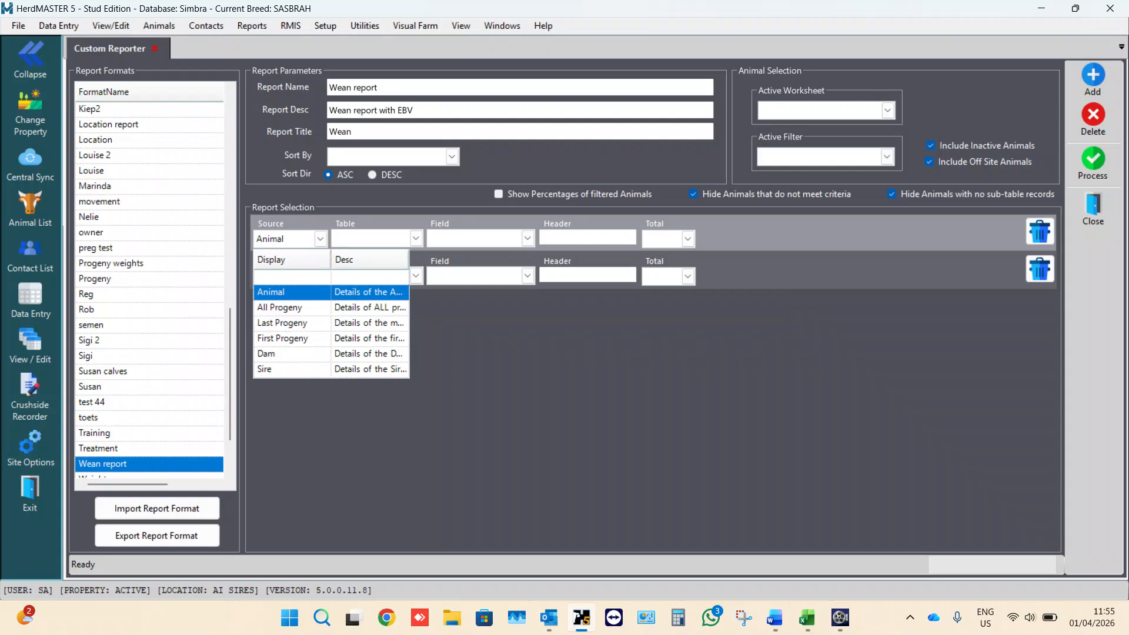
left_click(416, 239)
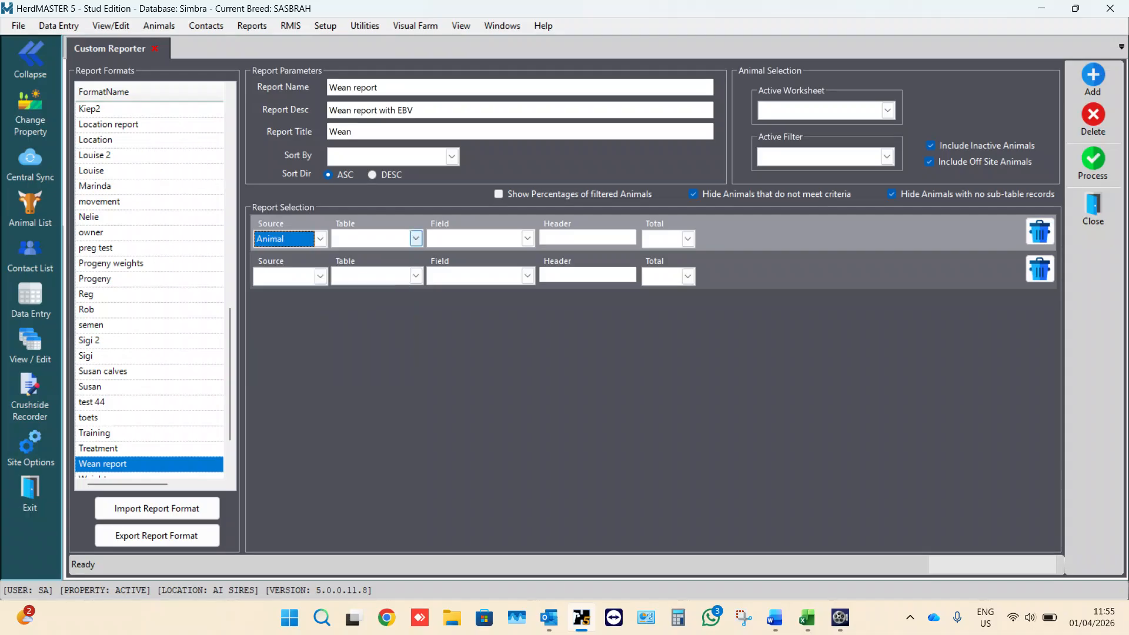
left_click(416, 239)
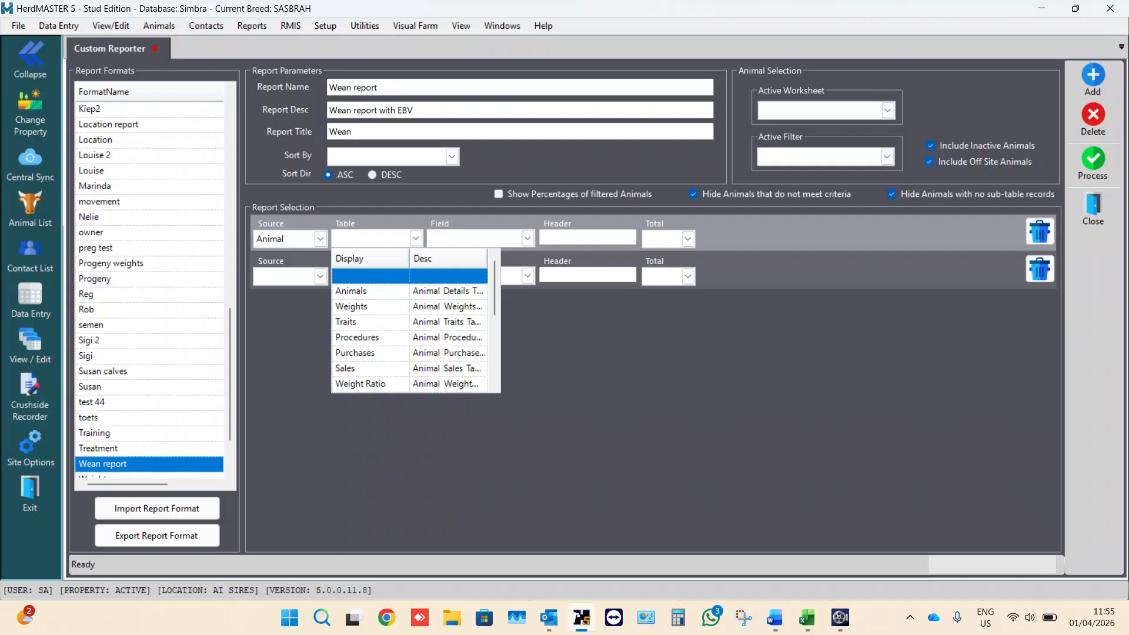
left_click(351, 291)
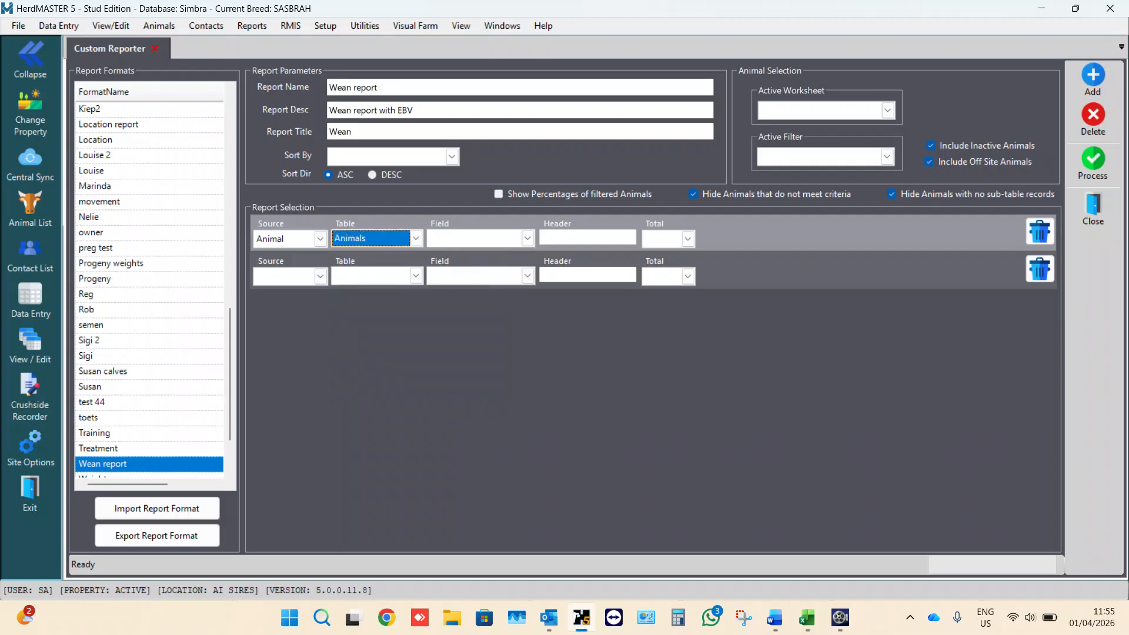
left_click(528, 239)
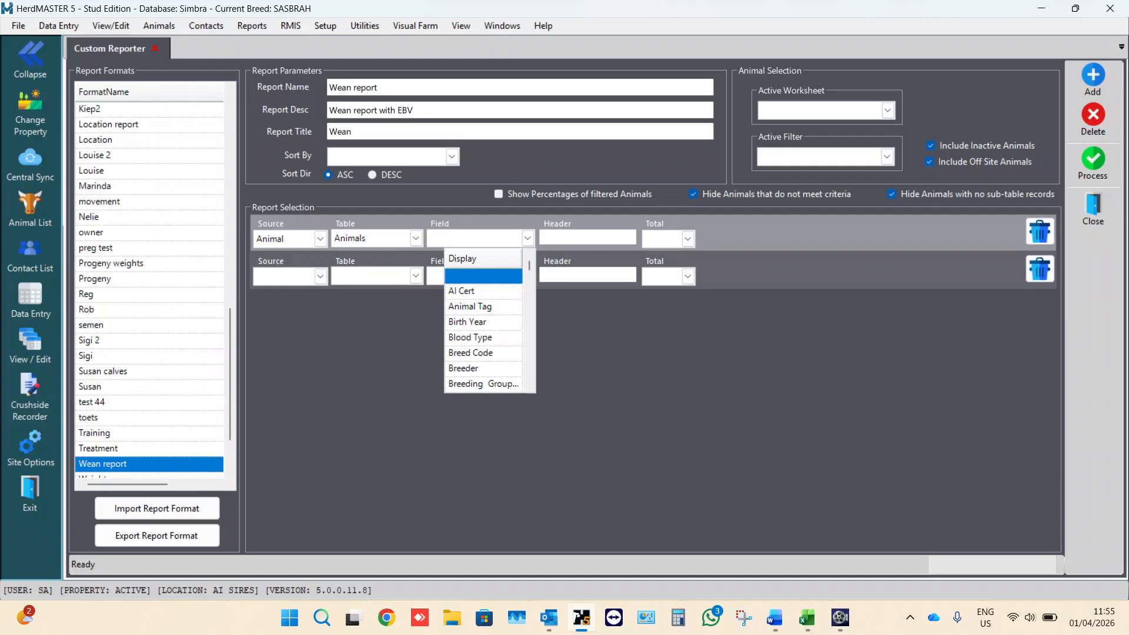
mouse_move(530, 266)
left_mouse_down()
mouse_move(529, 385)
mouse_move(529, 266)
left_mouse_up()
left_click(471, 307)
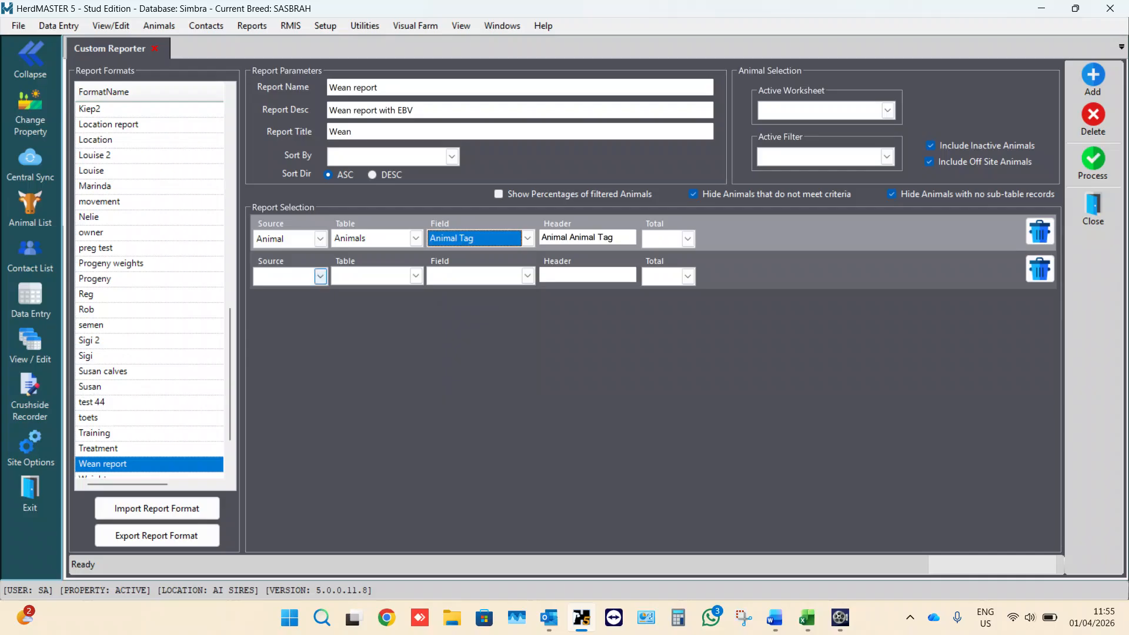
Set up the second report selection row with source Animal, table Animals and field Dam's Society ID.
left_click(320, 276)
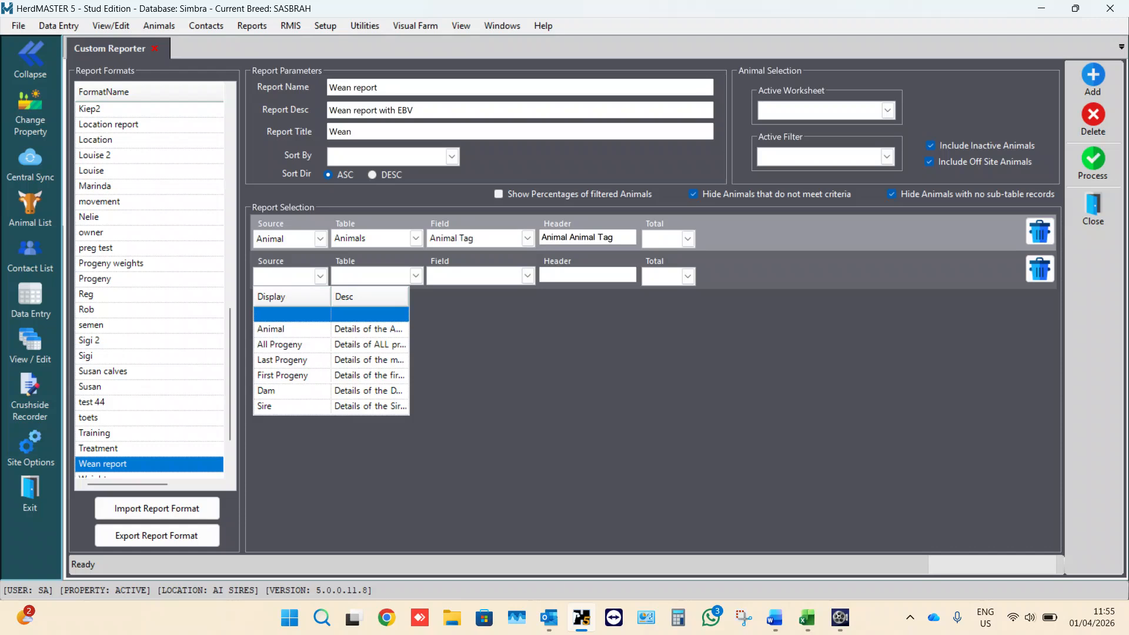
left_click(271, 330)
left_click(416, 276)
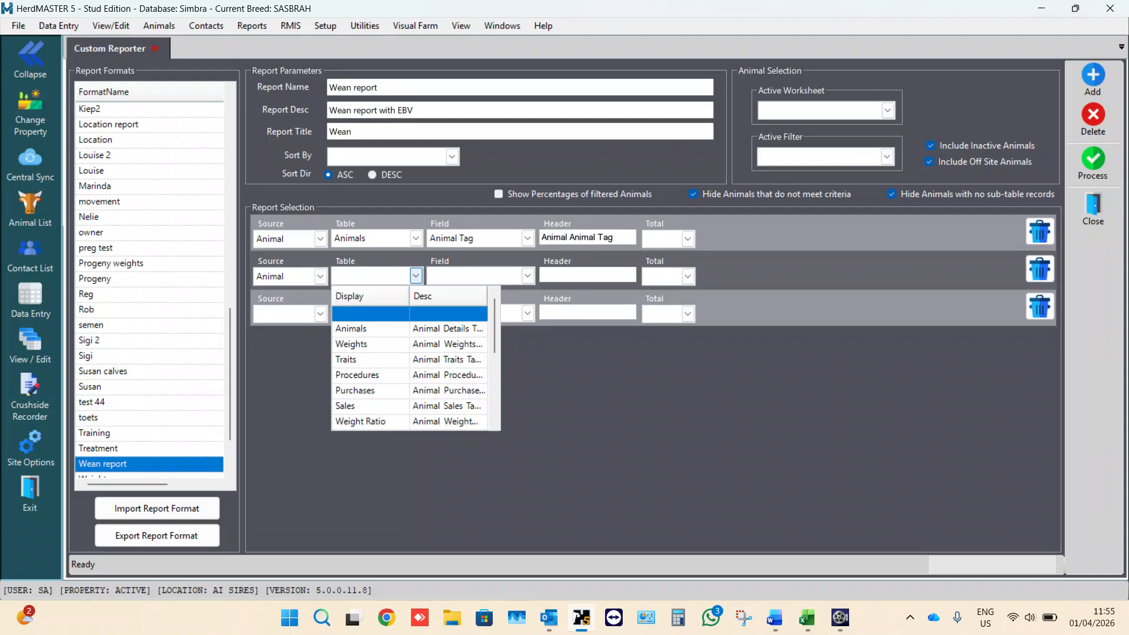
left_click(352, 328)
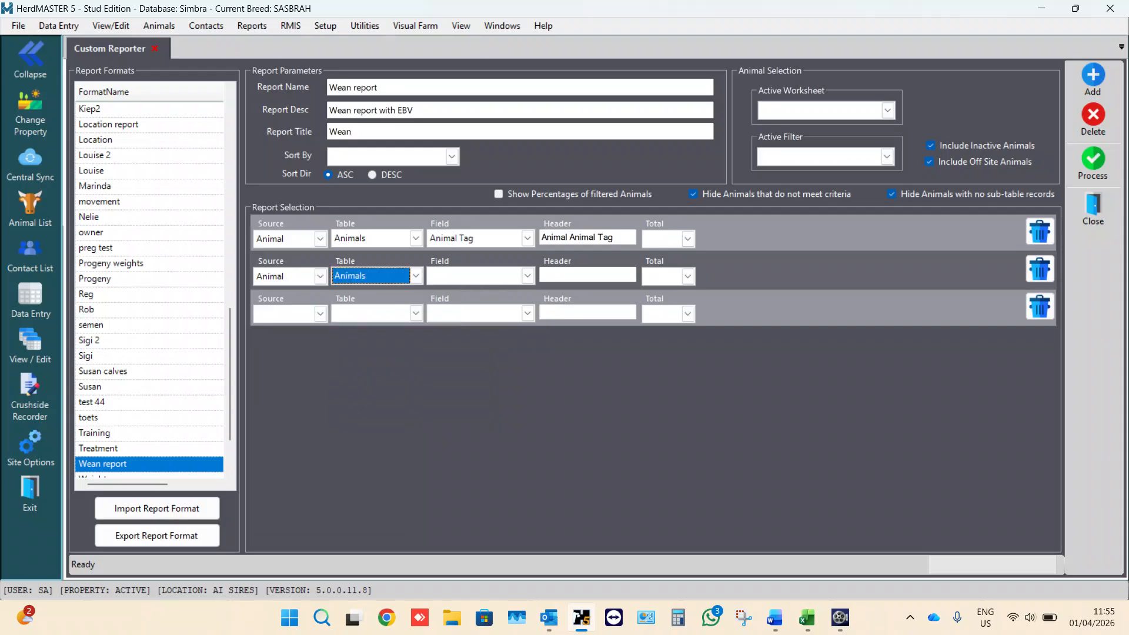
left_click(528, 276)
scroll(483, 365, "down", 3)
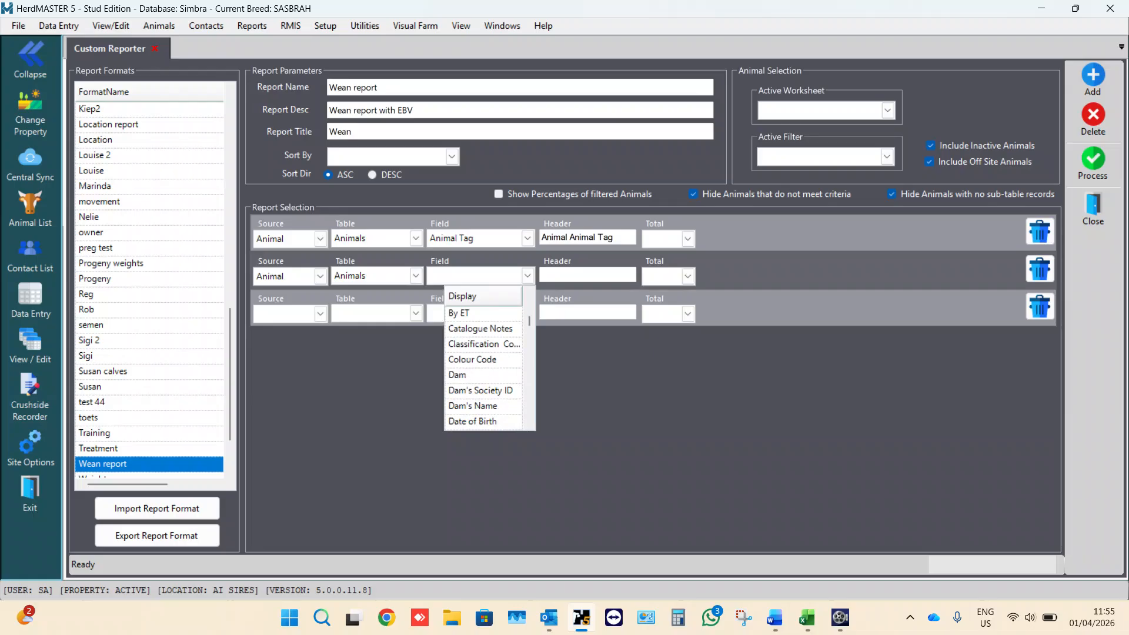
left_click(481, 391)
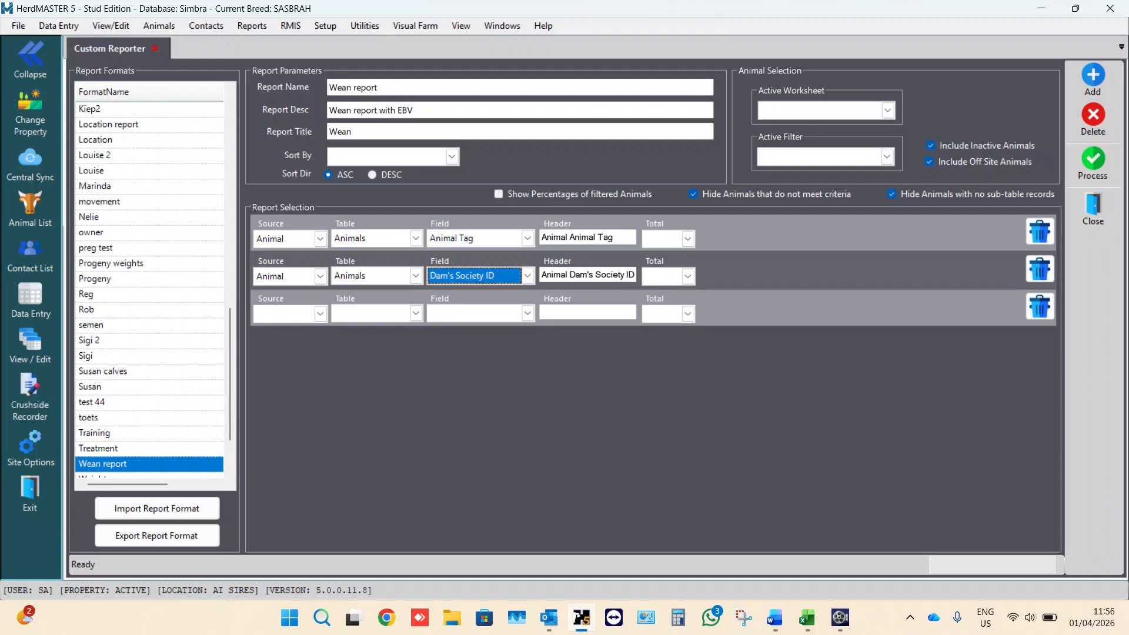
Set up the third report selection row with source Animal, table Animals and field Date of Birth.
left_click(321, 313)
left_click(267, 365)
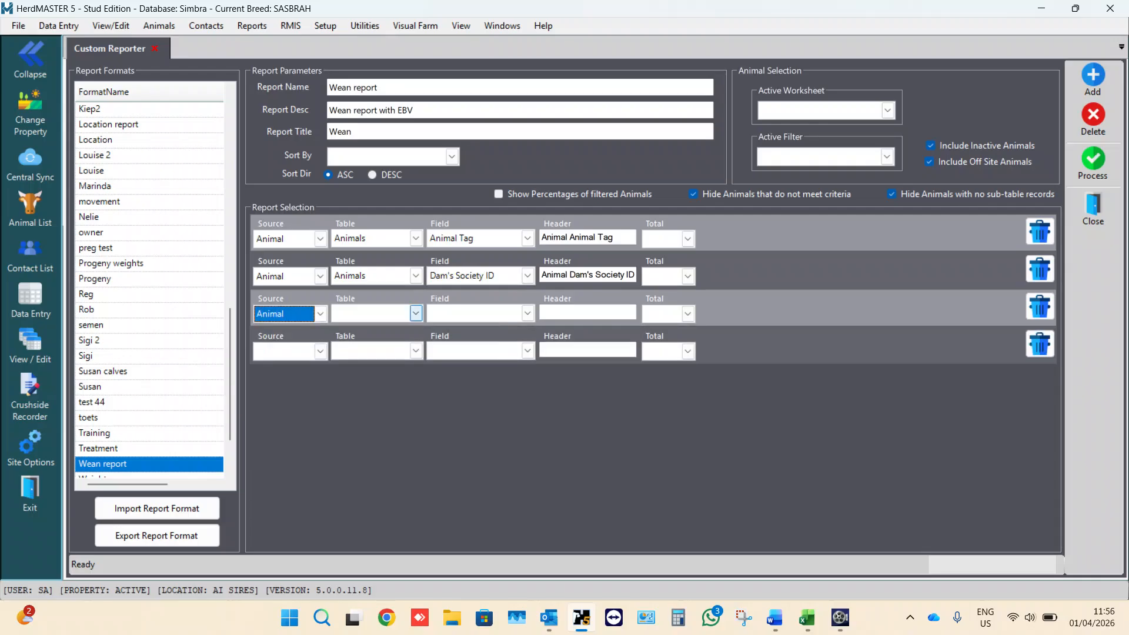
left_click(416, 314)
left_click(352, 365)
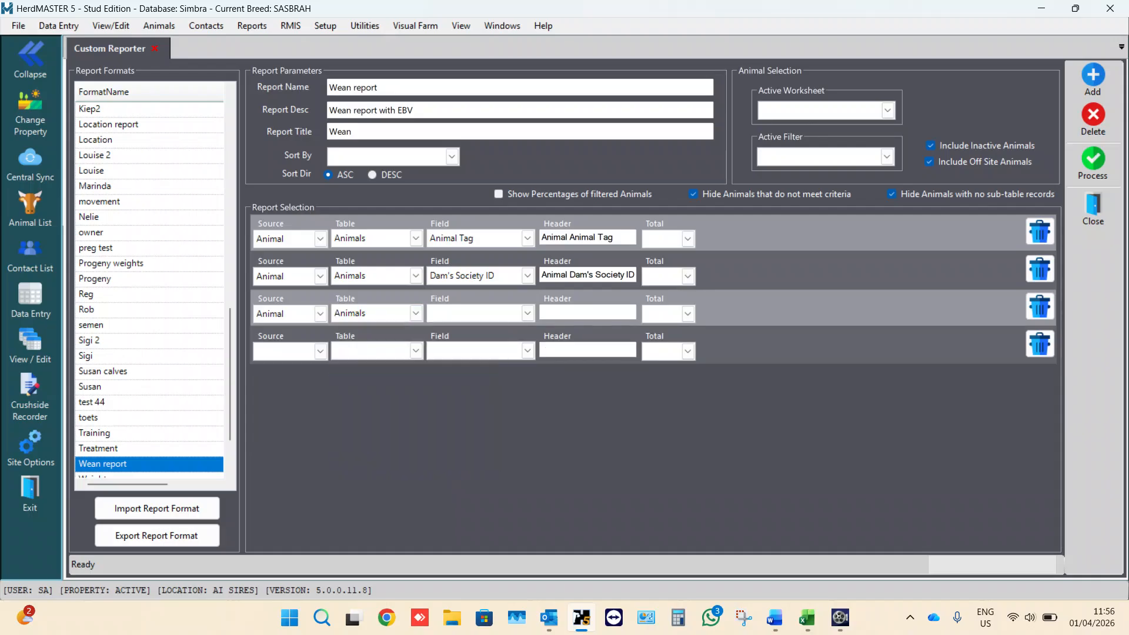
left_click(528, 314)
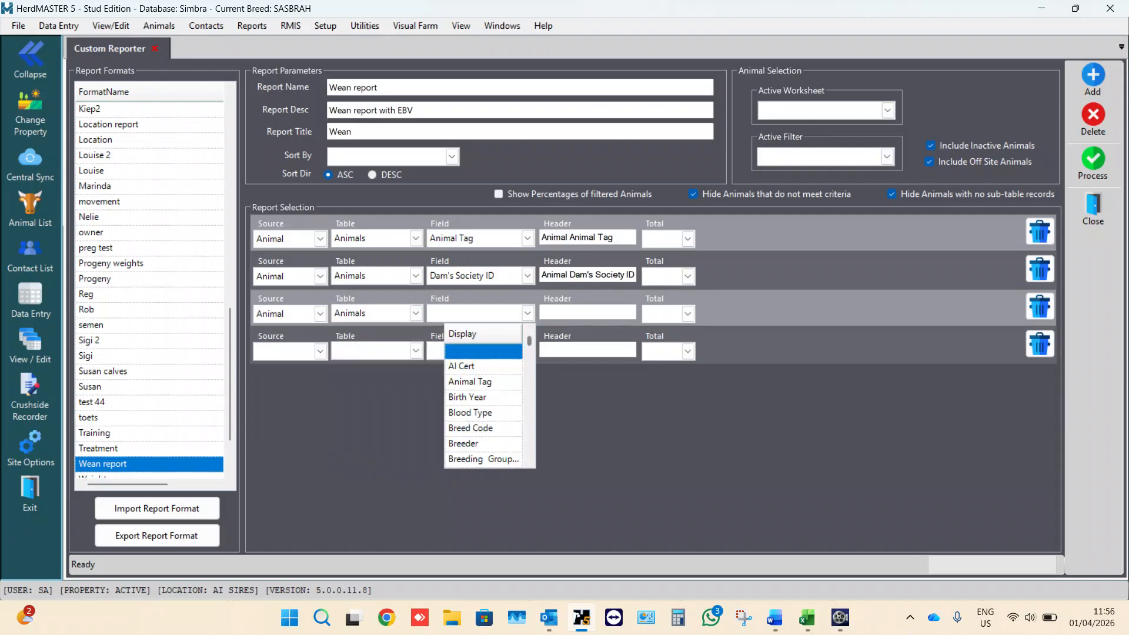
scroll(483, 400, "down", 4)
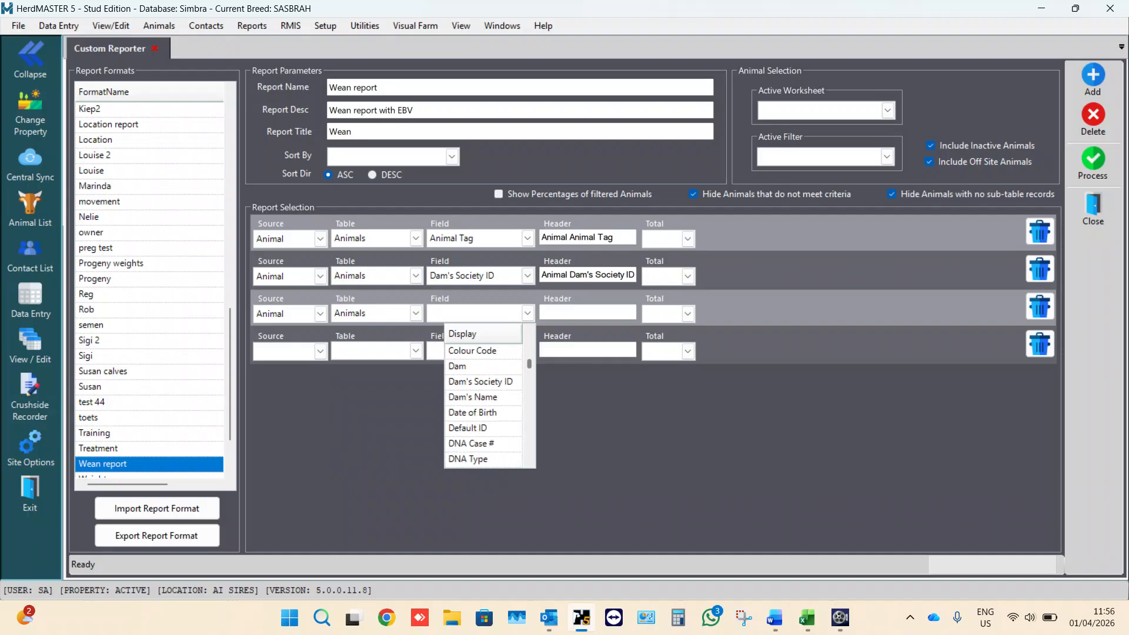
left_click(472, 412)
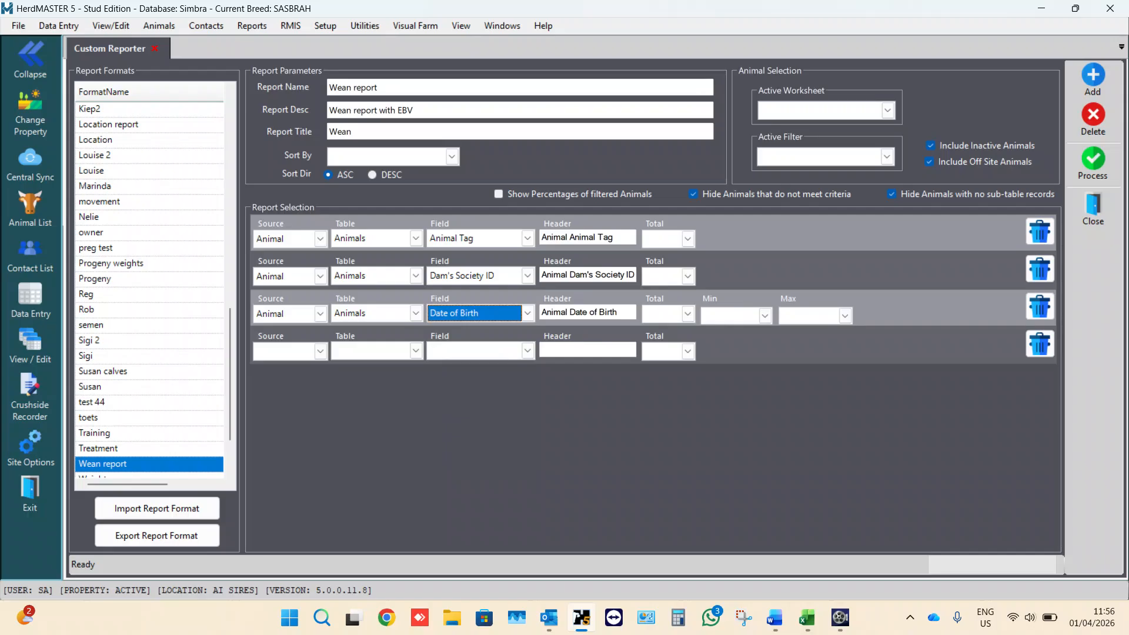
Set up the fourth report selection row with source Animal, table Weights and field Obs Code.
left_click(321, 352)
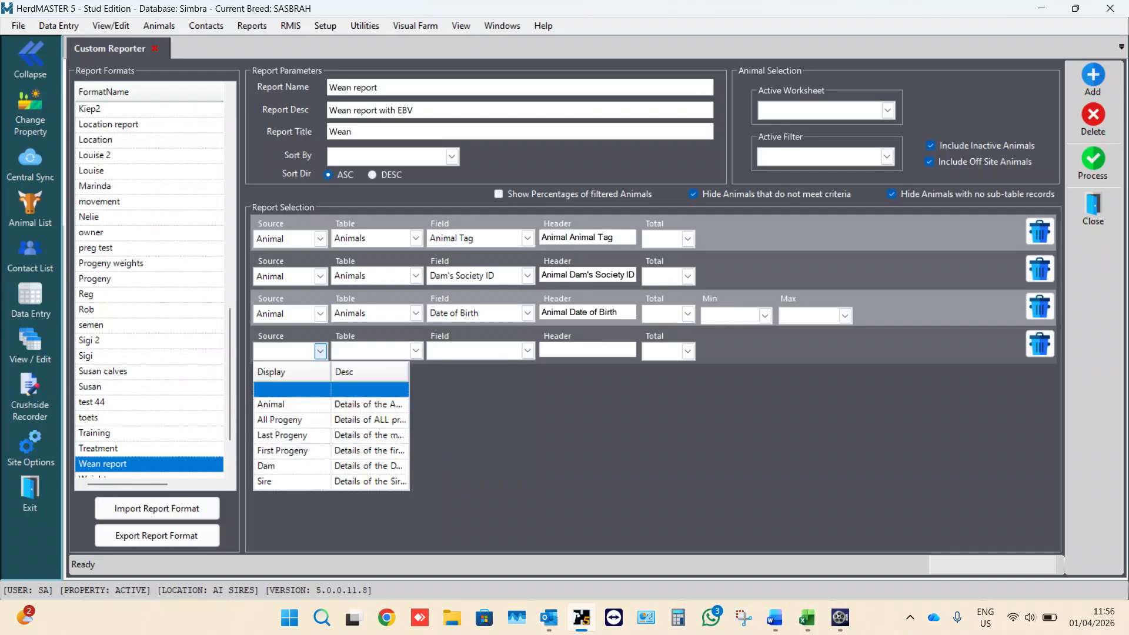
left_click(278, 404)
left_click(416, 351)
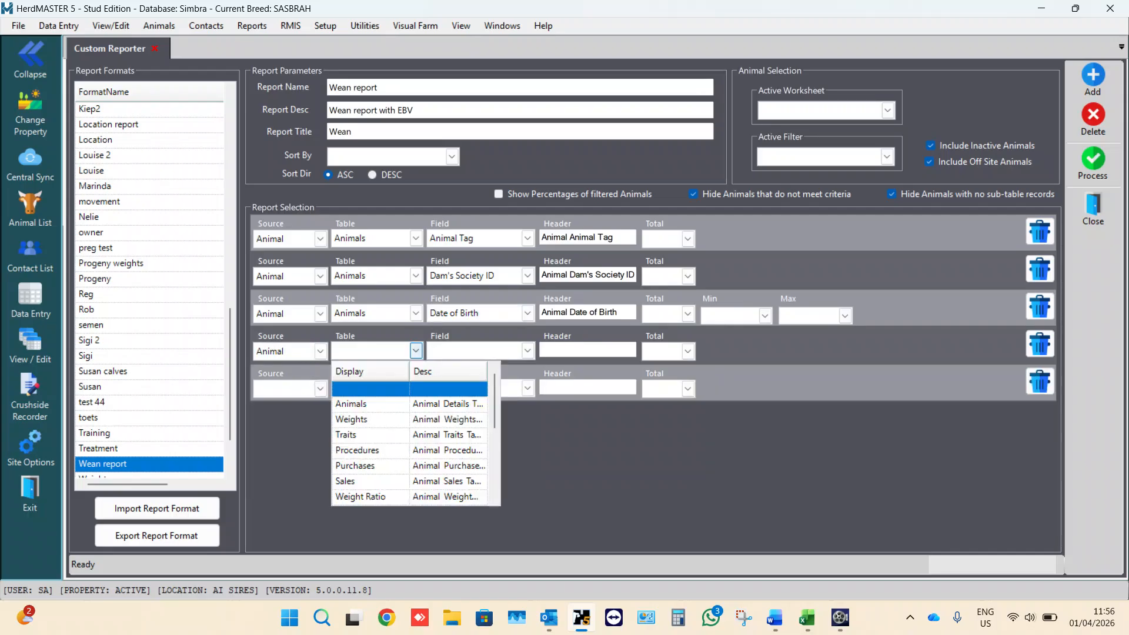
left_click(353, 419)
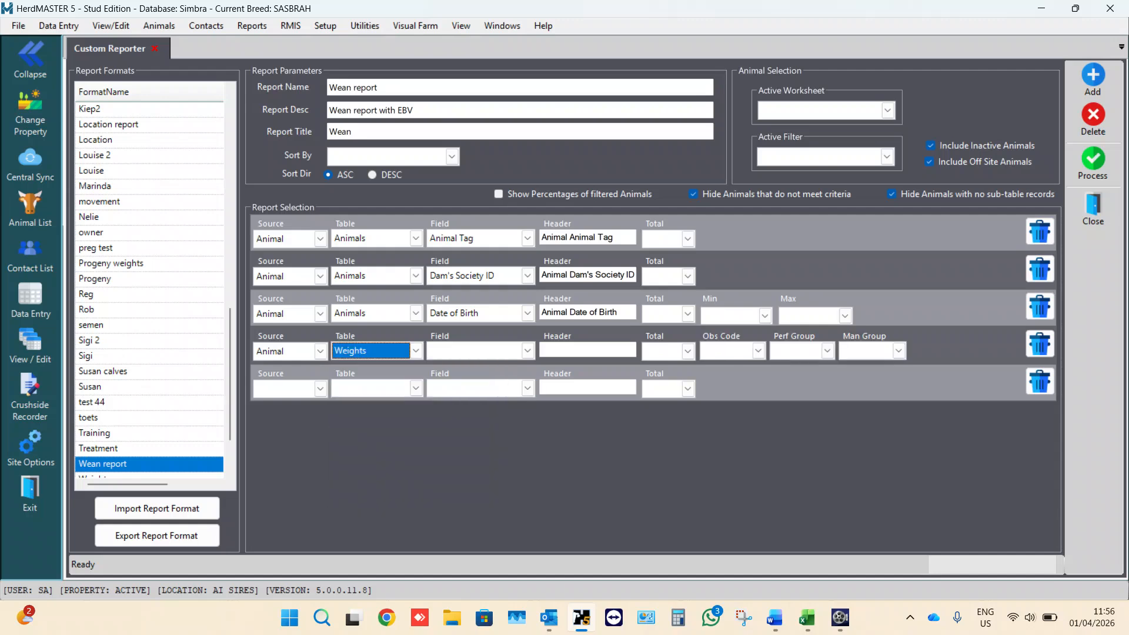
left_click(527, 351)
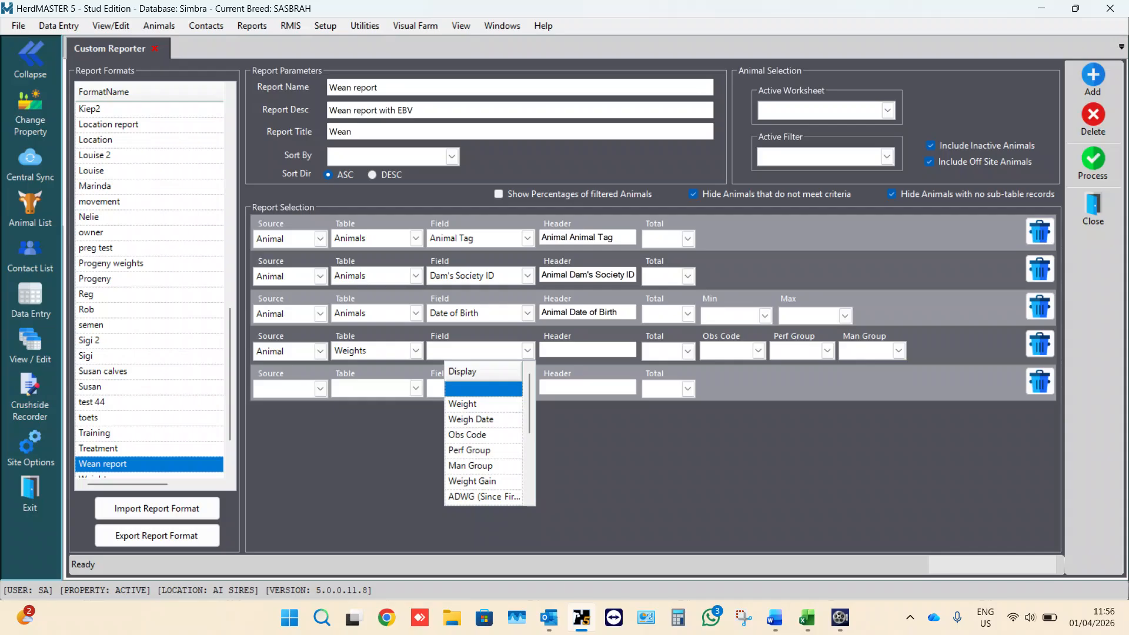
left_click(468, 435)
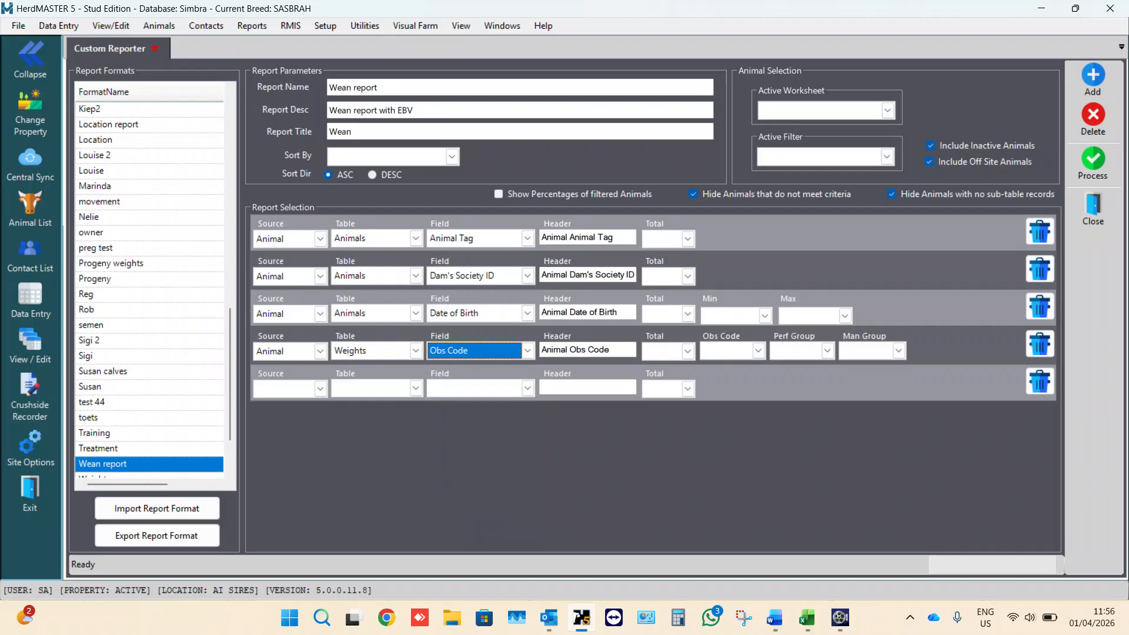
Restrict the Obs Code row to observation code W2 and performance group 1.
left_click(758, 350)
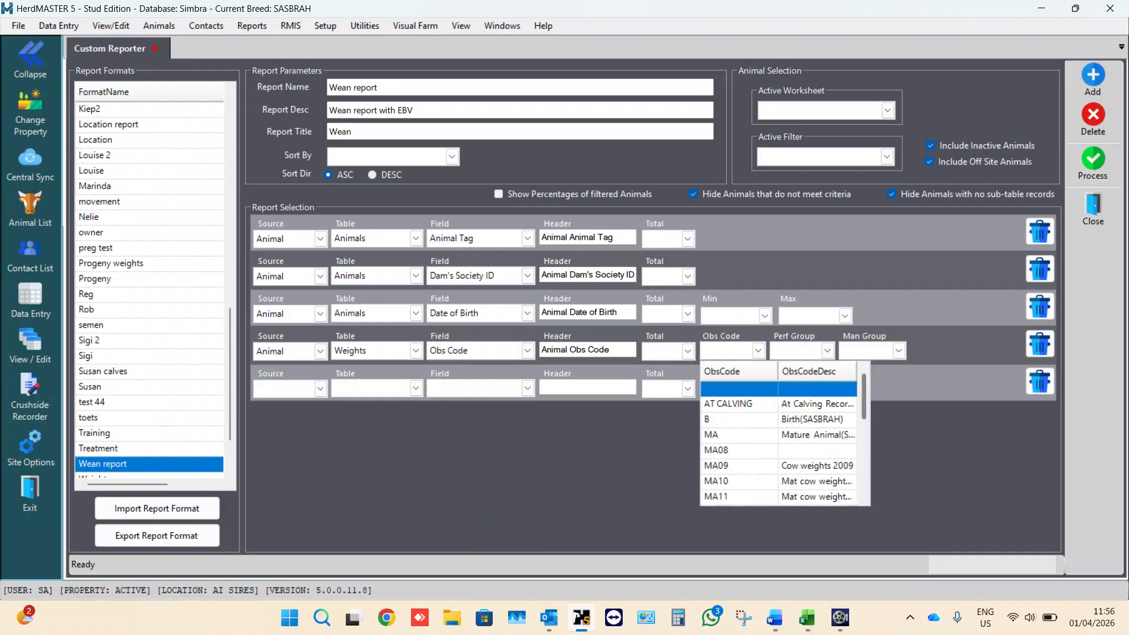
scroll(779, 441, "down", 2)
left_click(727, 481)
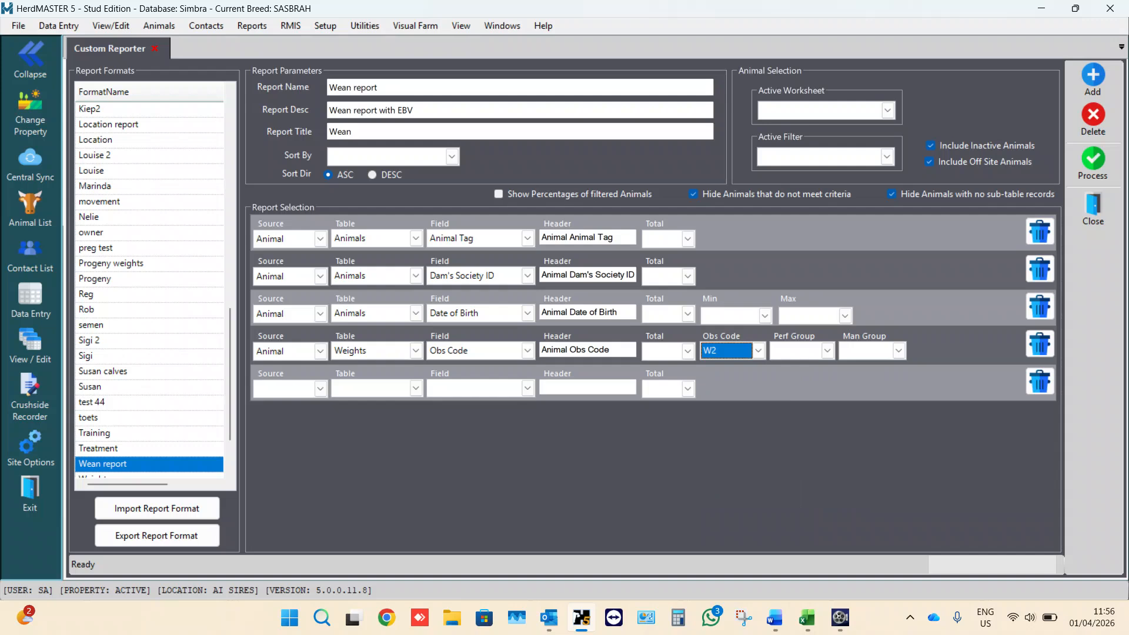
left_click(828, 350)
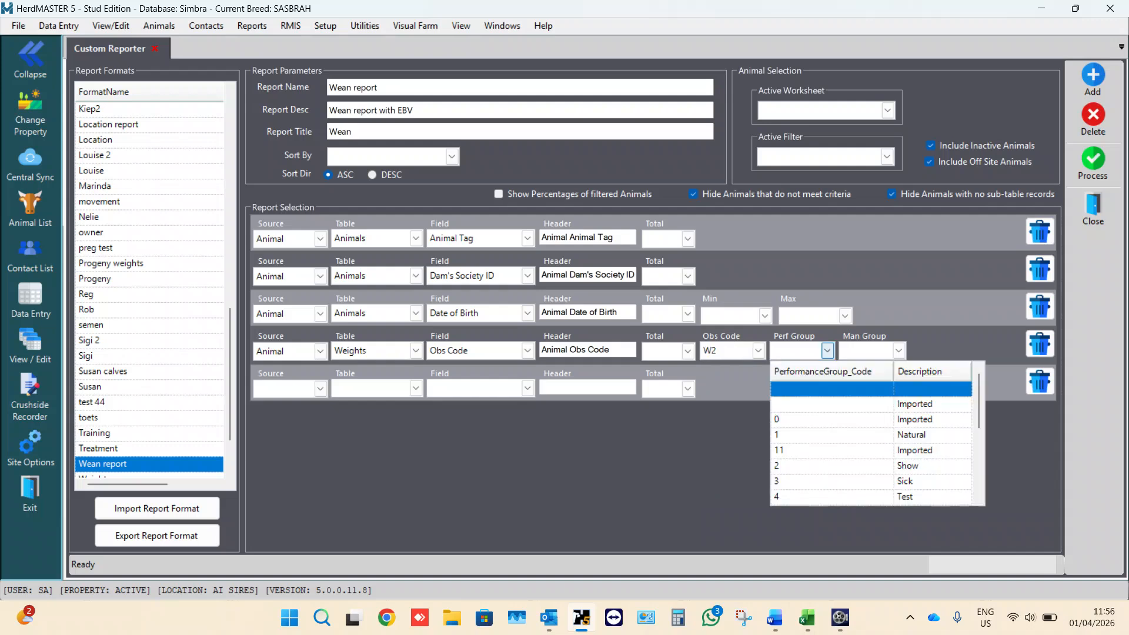
left_click(778, 435)
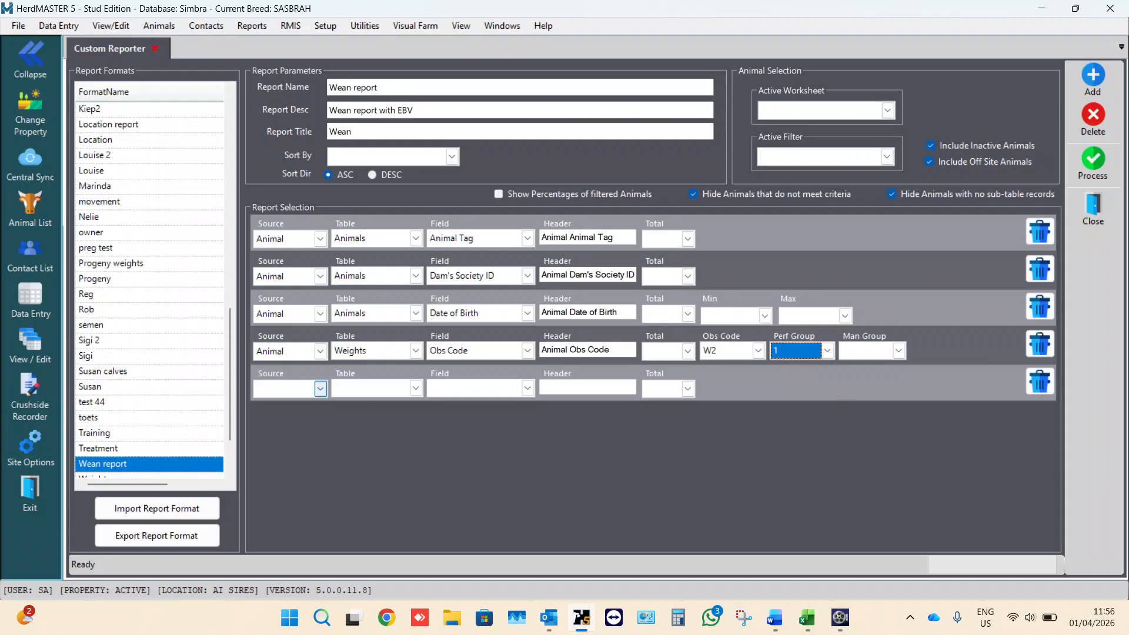
Set up the fifth report selection row with source Animal, table Weights and field Weight.
left_click(320, 389)
left_click(277, 441)
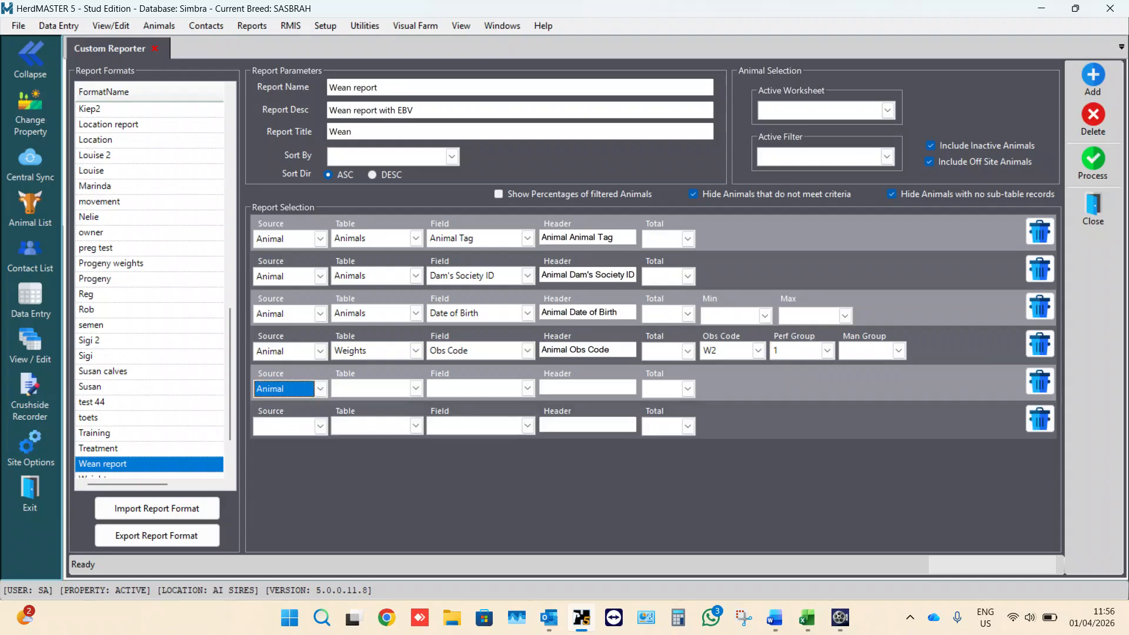
left_click(416, 388)
left_click(353, 456)
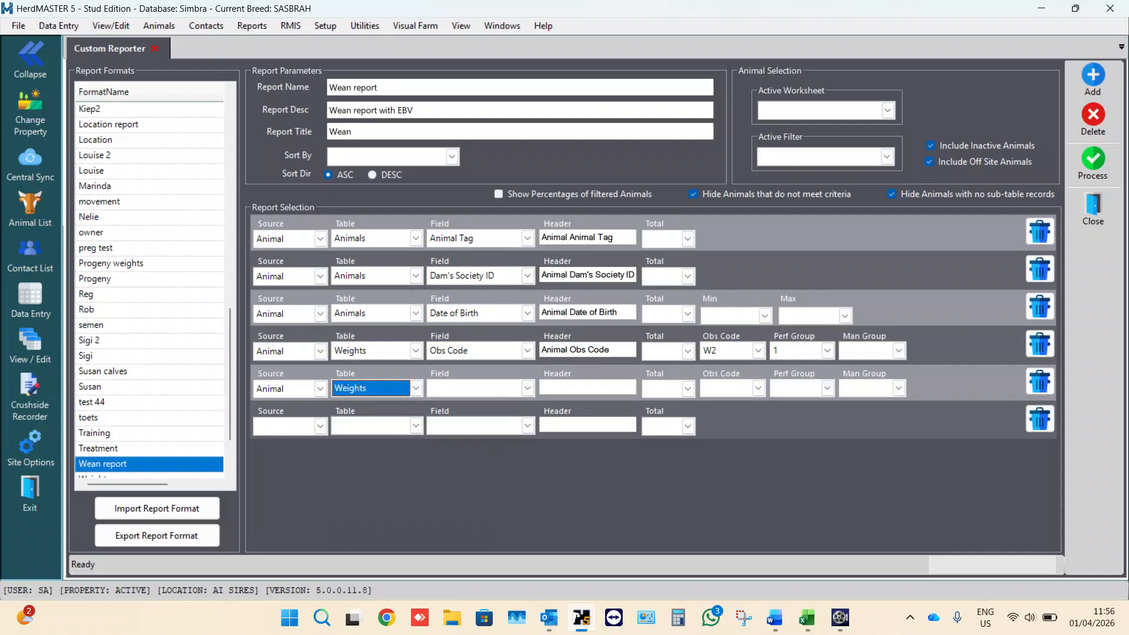
left_click(527, 388)
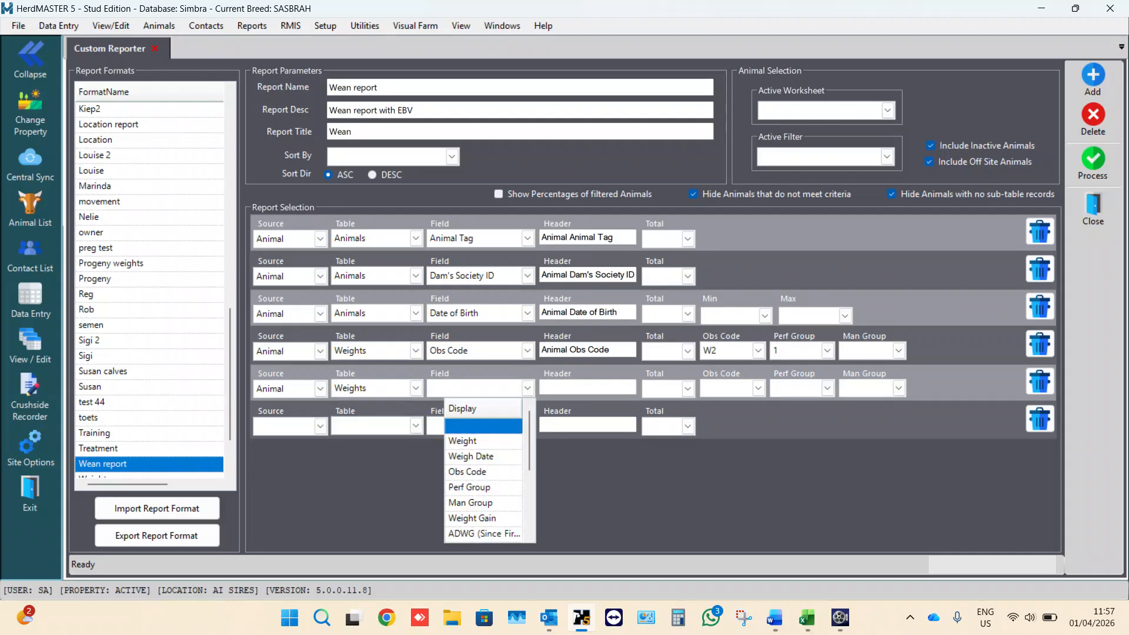
left_click(463, 441)
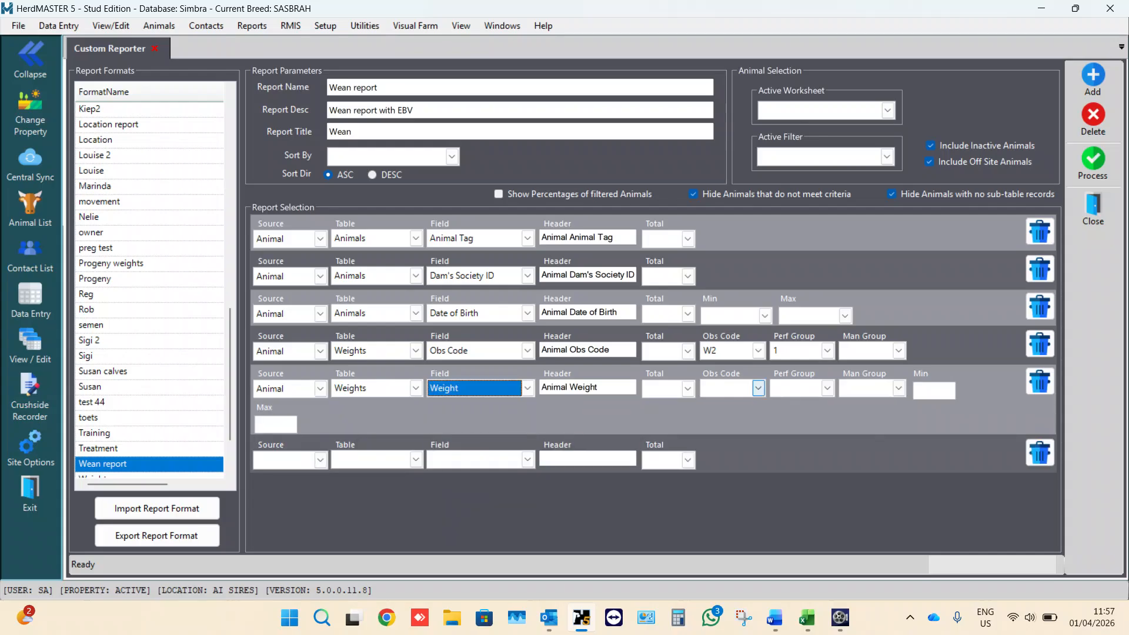
Restrict the Weight row to observation code W2 and performance group 1.
left_click(758, 388)
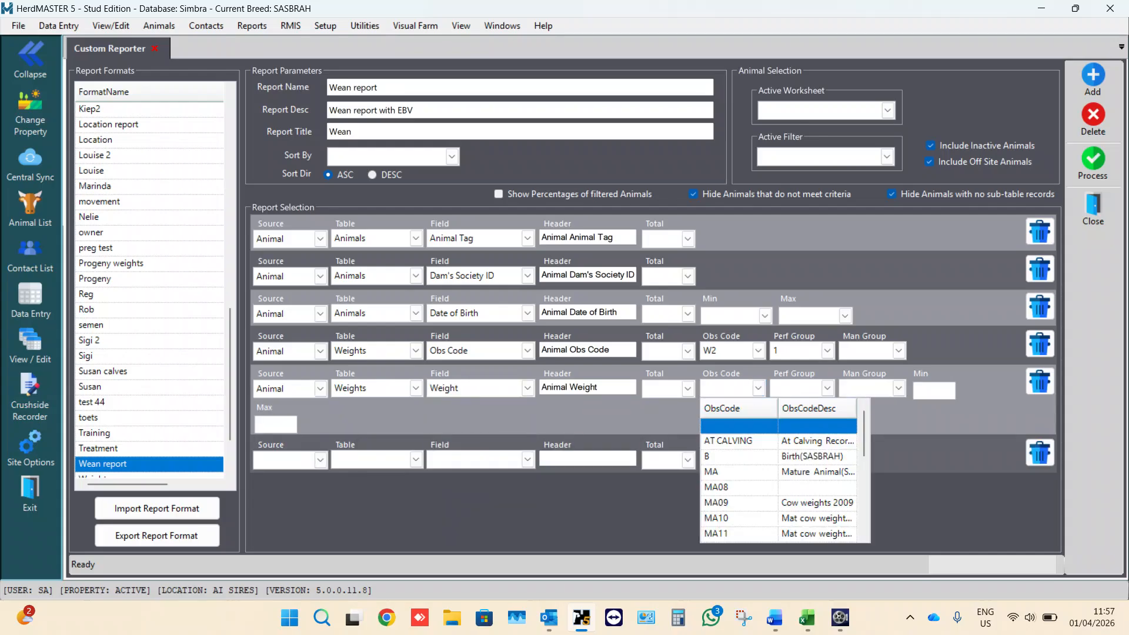
left_click_drag(864, 434, 864, 480)
left_click(788, 534)
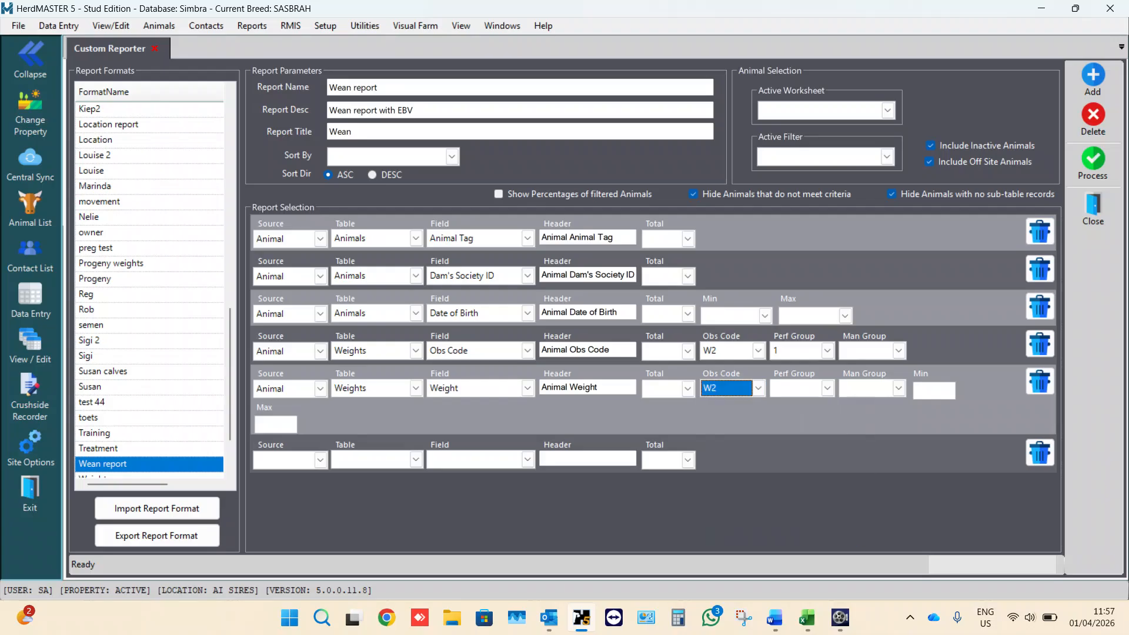
left_click(828, 388)
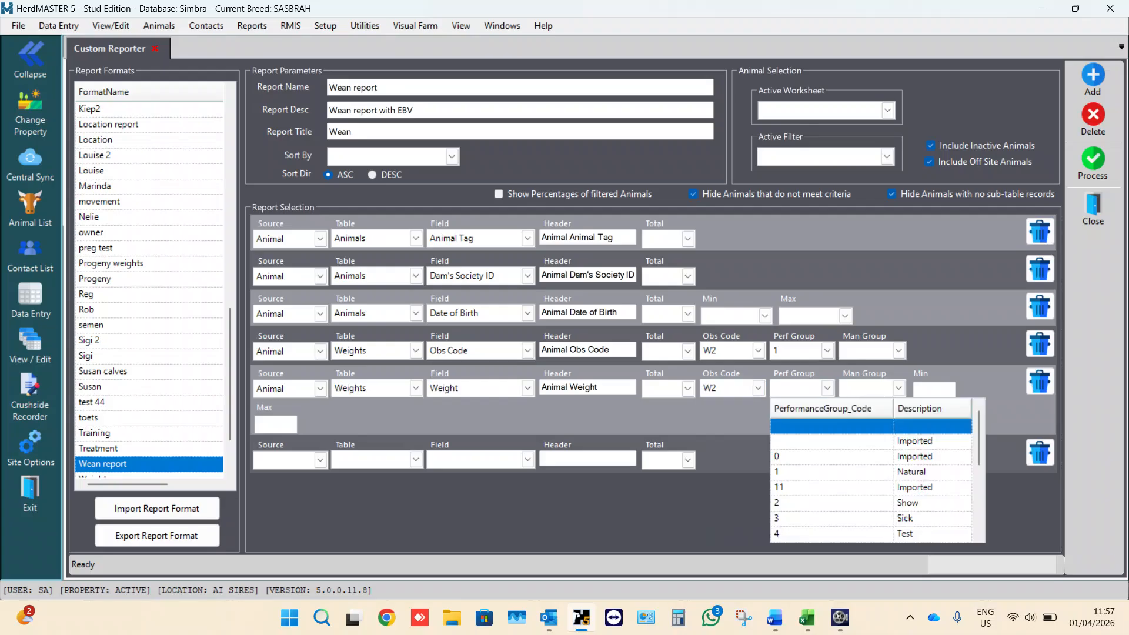
left_click(791, 471)
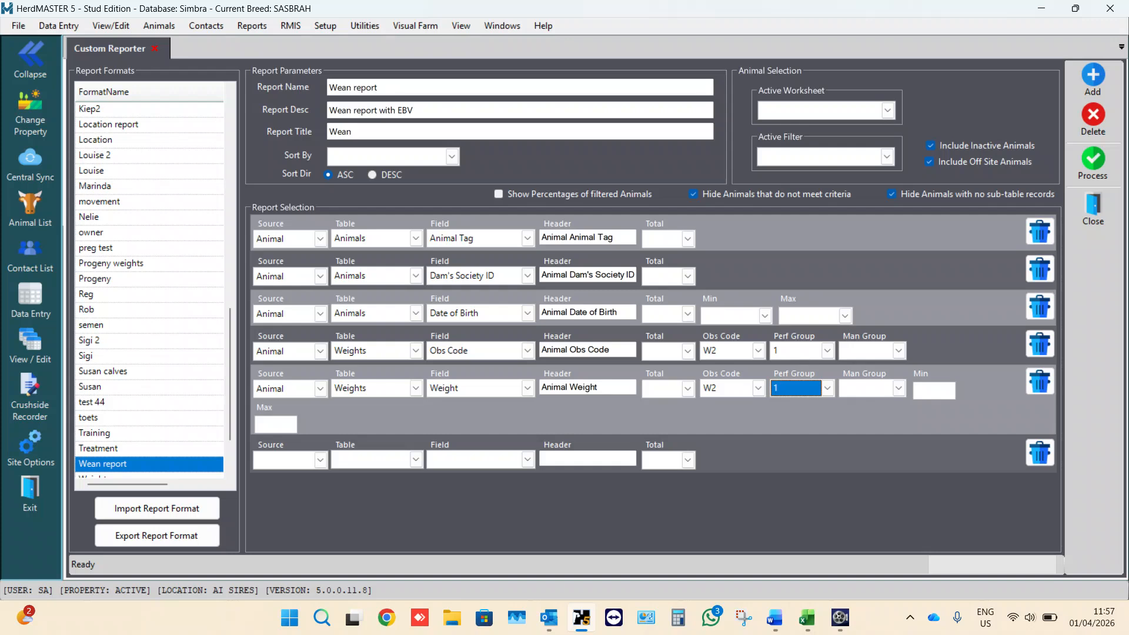
Set up the sixth report selection row with source Animal, table Weights and field Weigh Date.
left_click(320, 461)
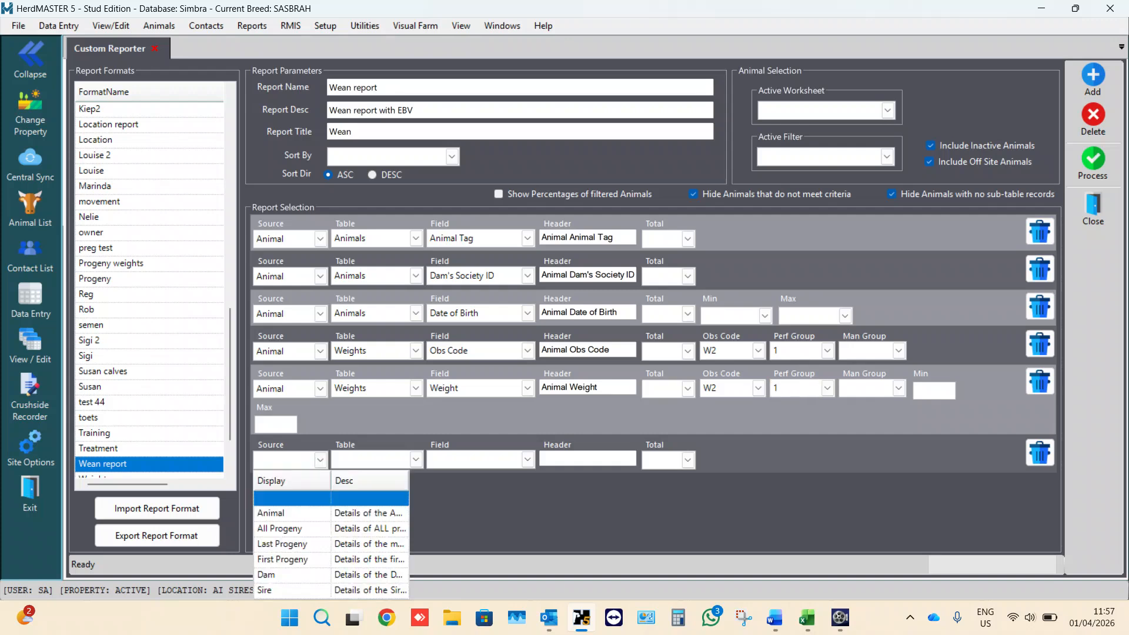
left_click(278, 512)
left_click(416, 459)
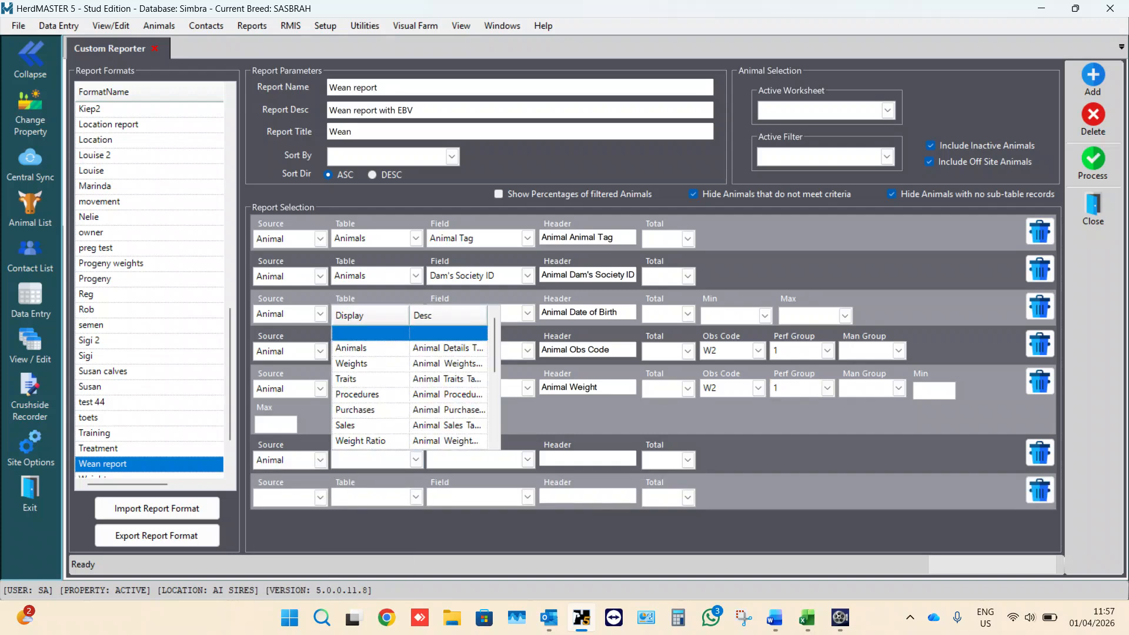
left_click(351, 363)
left_click(528, 459)
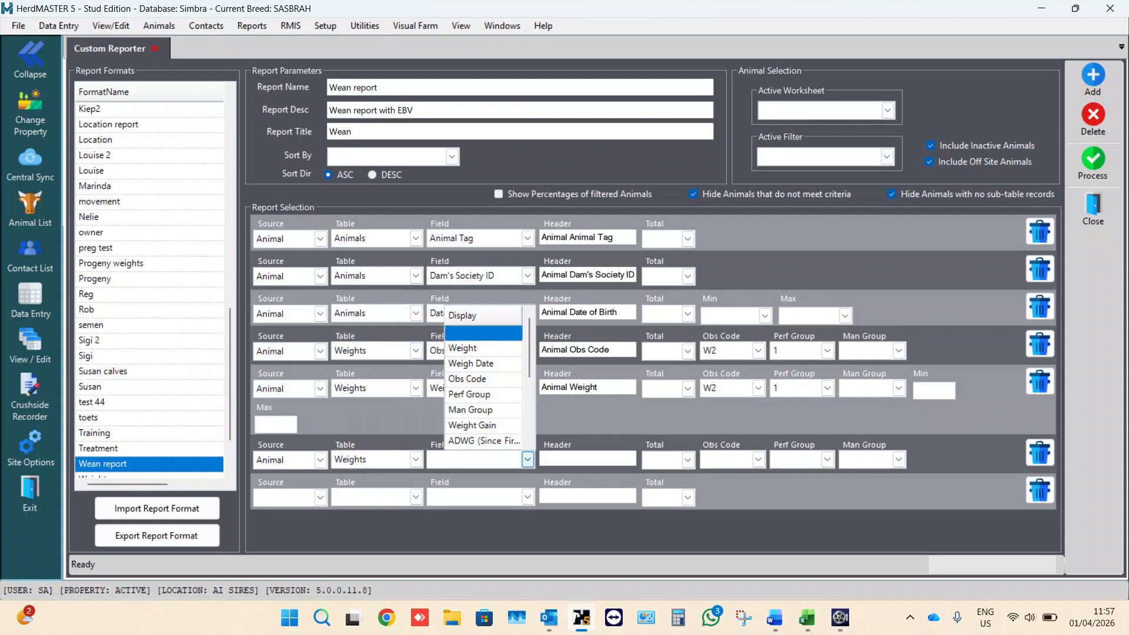
left_click(471, 363)
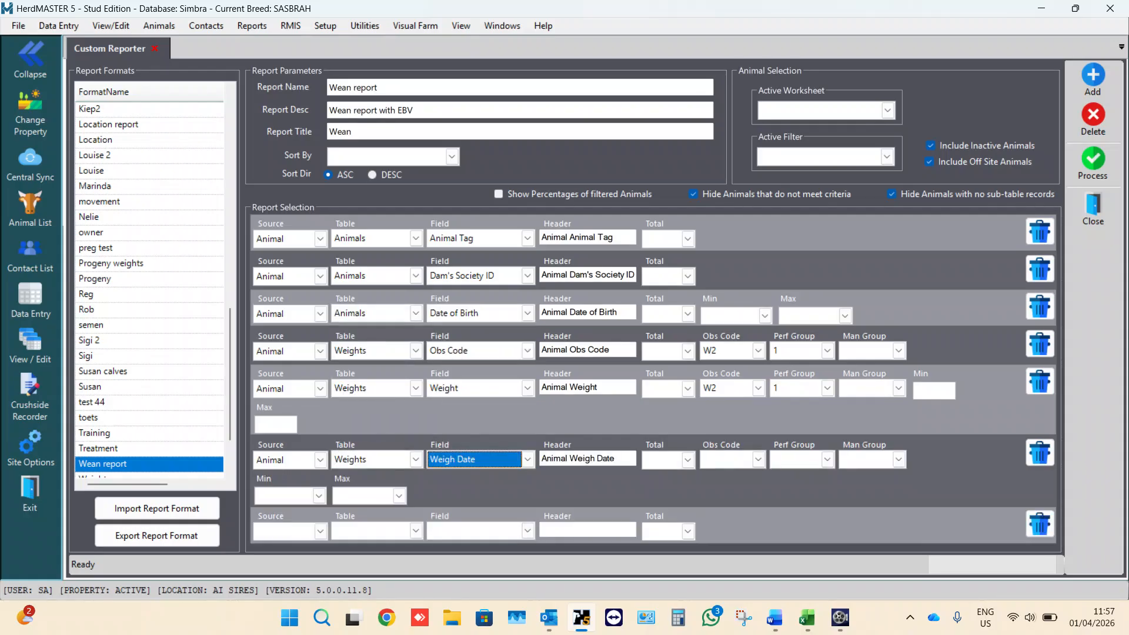
Restrict the Weigh Date row to observation code W2 and performance group 1, and set the Weight row's total to Avg.
left_click(758, 459)
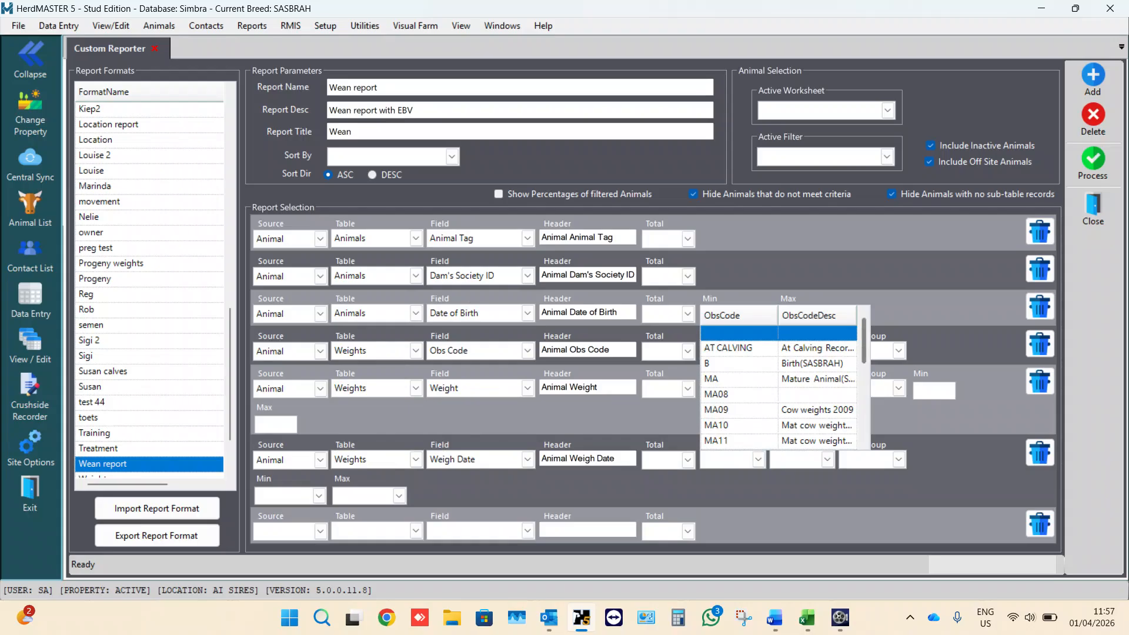
scroll(779, 382, "down", 5)
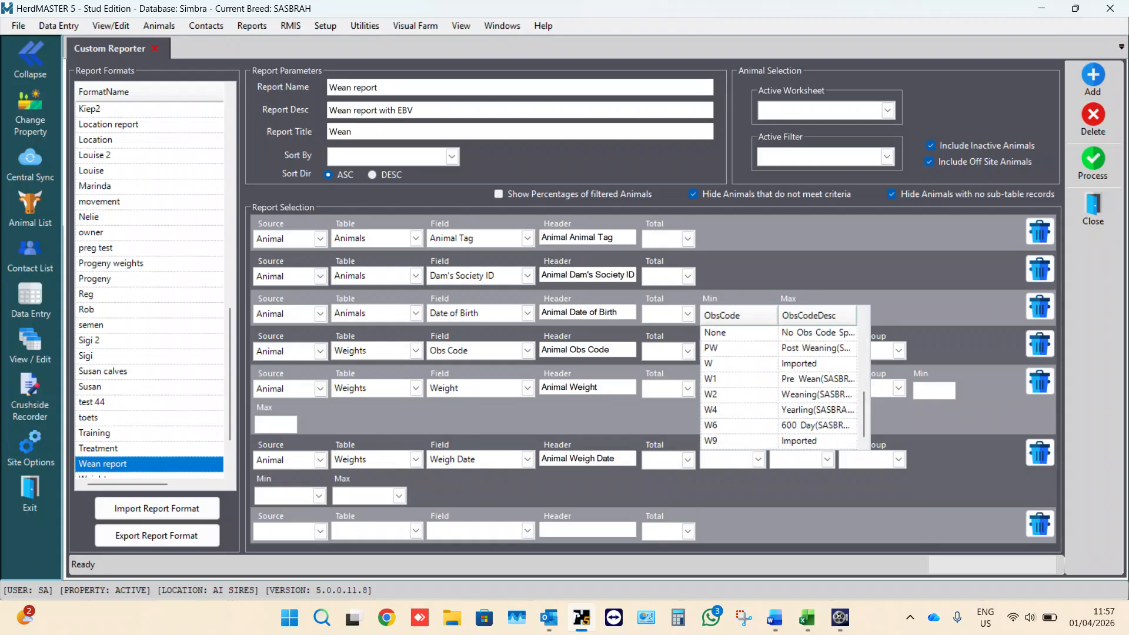
left_click(764, 395)
left_click(828, 459)
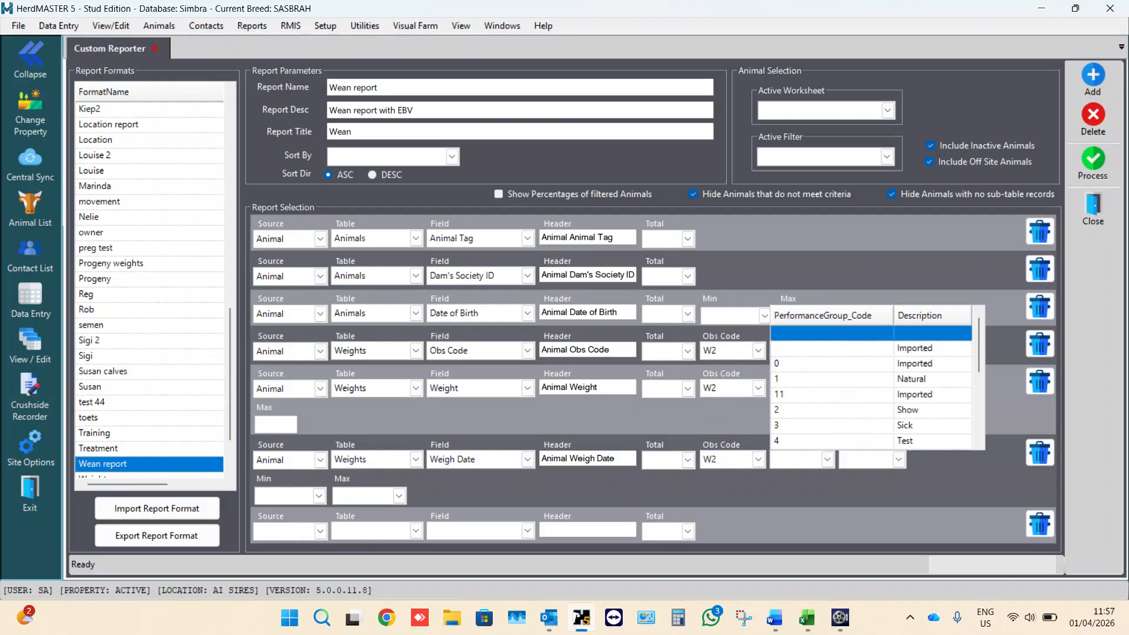
left_click(814, 380)
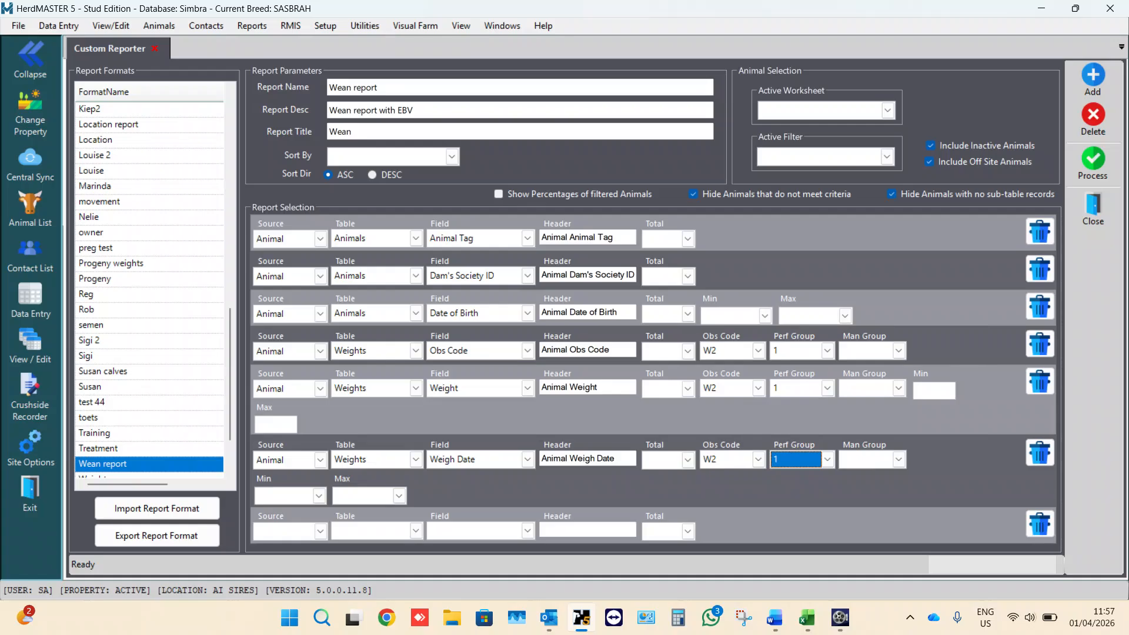
left_click(688, 388)
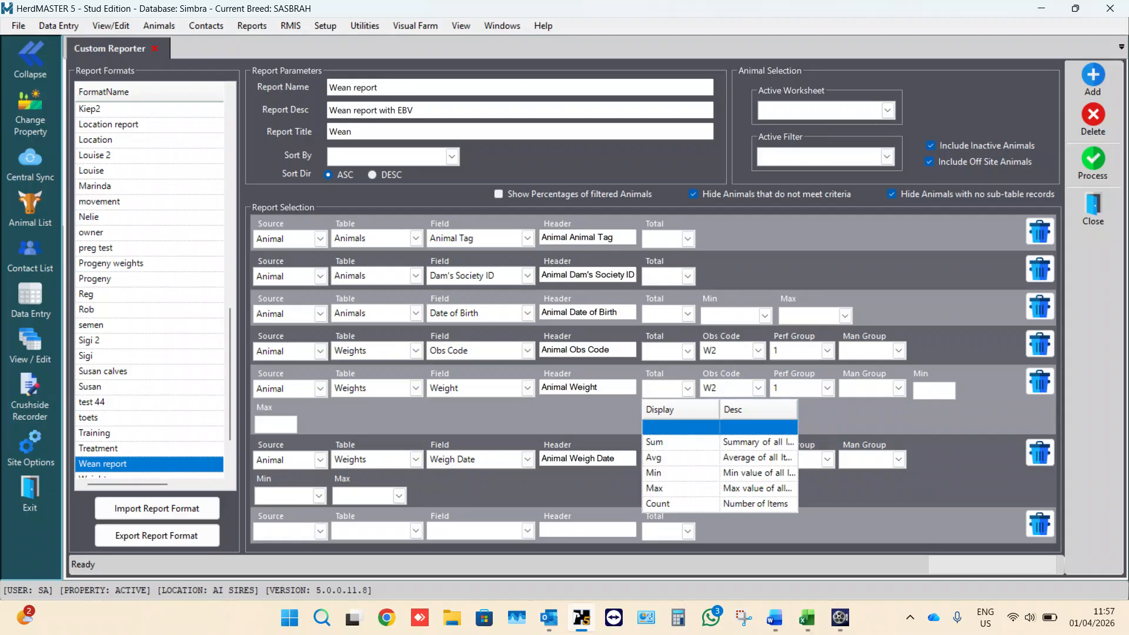
left_click(681, 458)
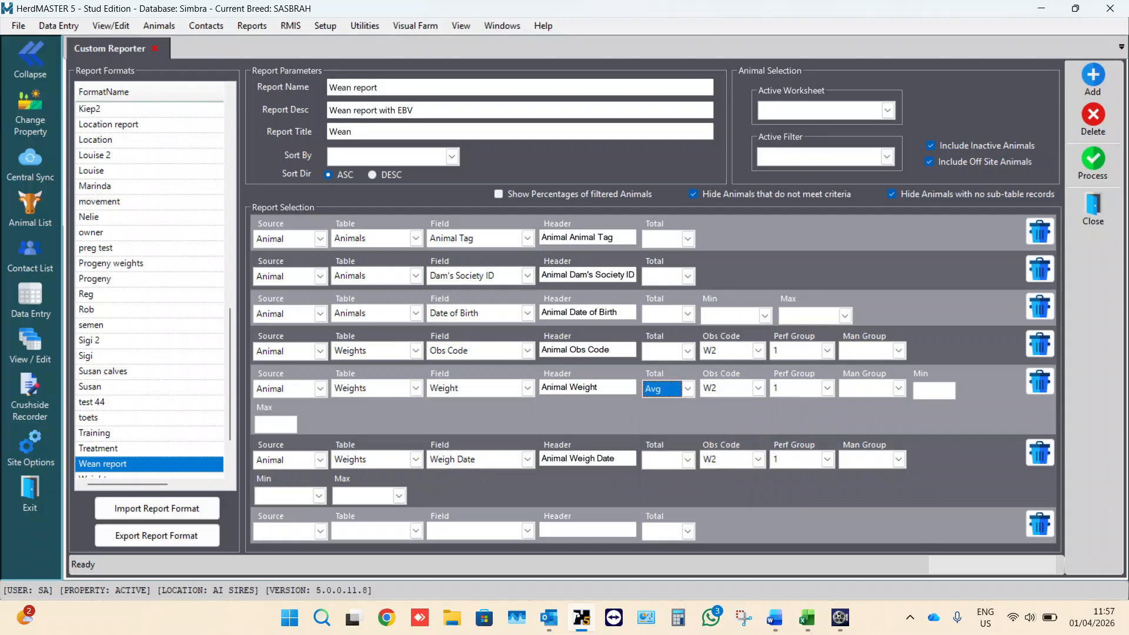
Set up the seventh report selection row with source Animal, table EBVs and field 200 Day Growth.
left_click(320, 531)
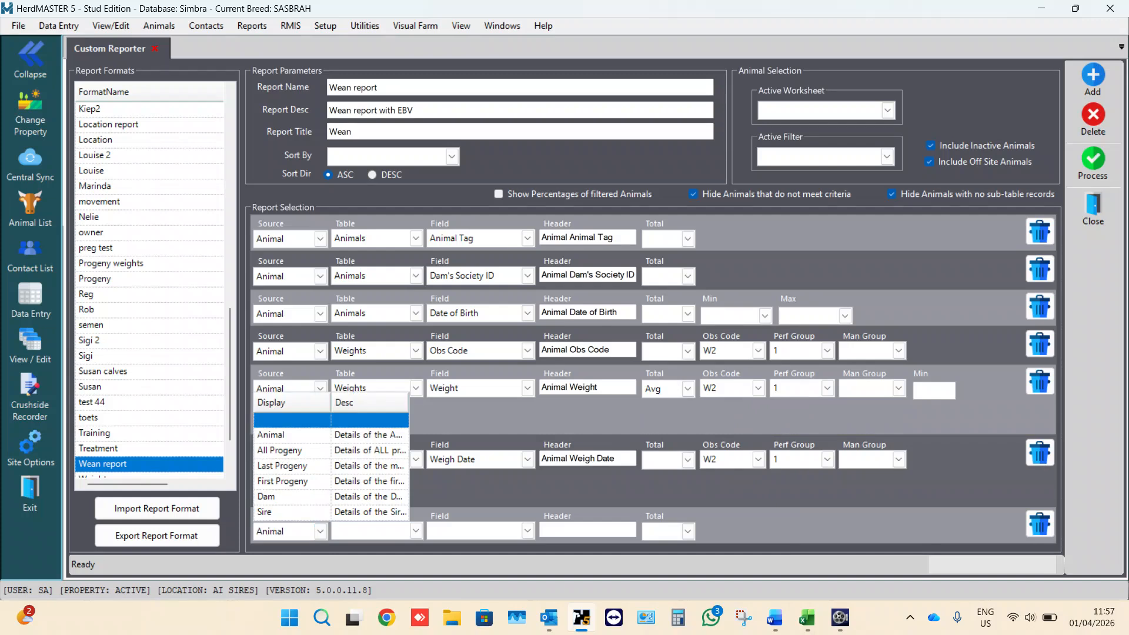
left_click(270, 435)
left_click(415, 526)
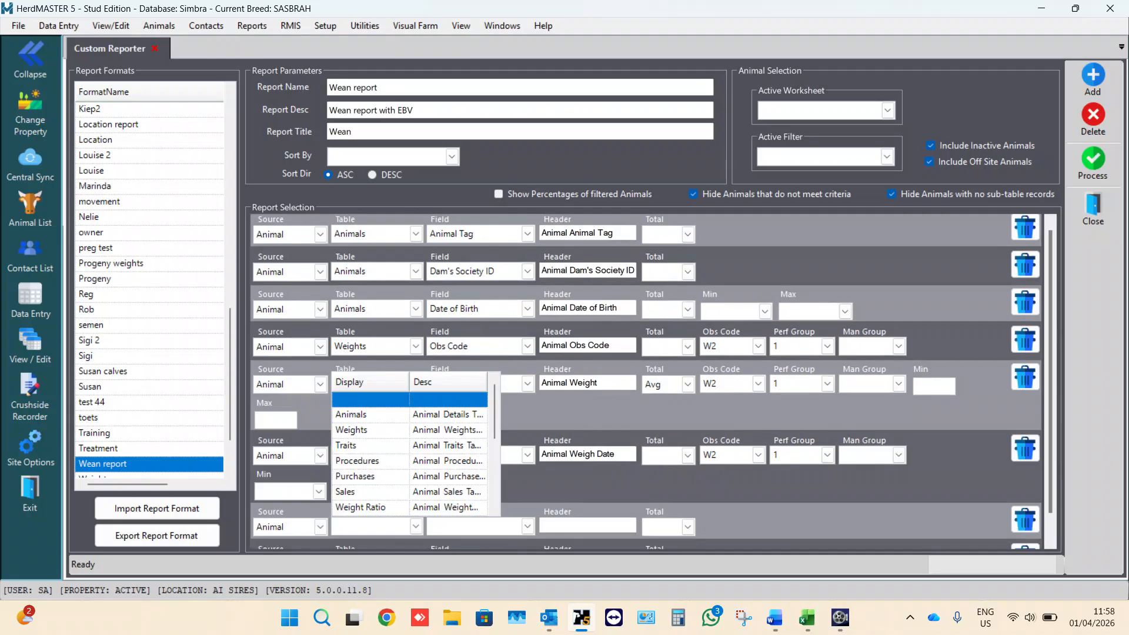
scroll(412, 447, "down", 2)
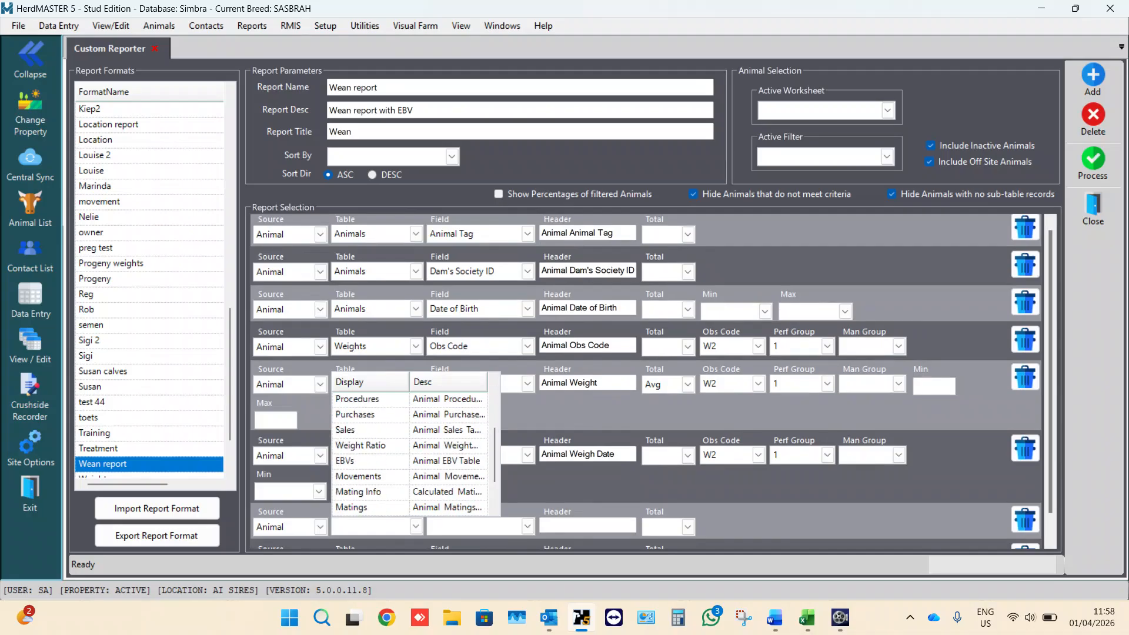
left_click(345, 461)
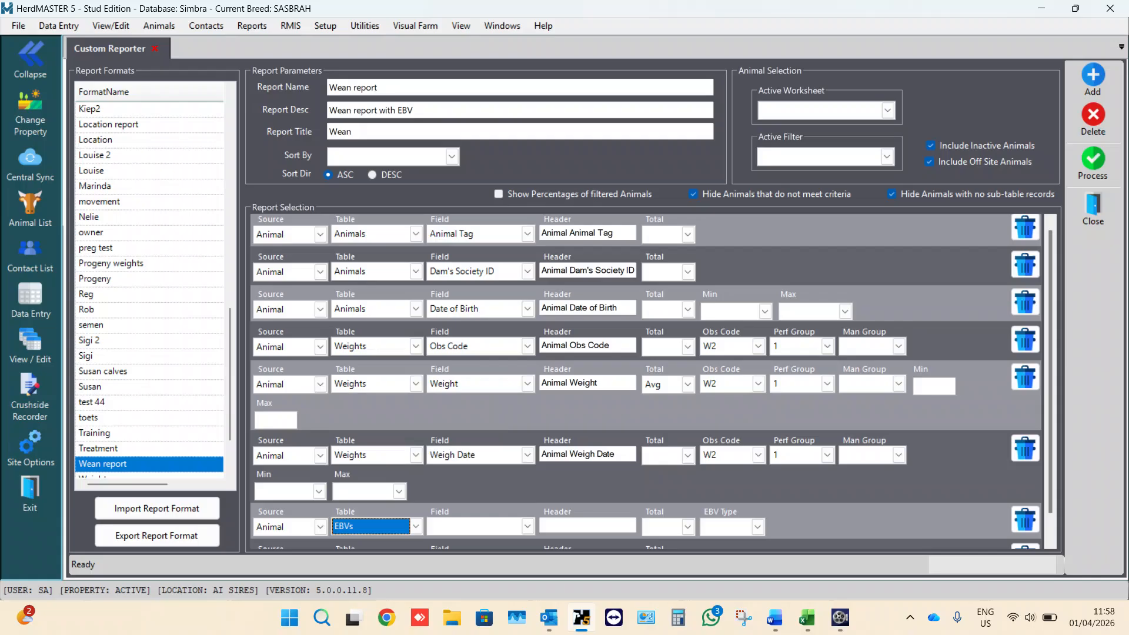
left_click(528, 526)
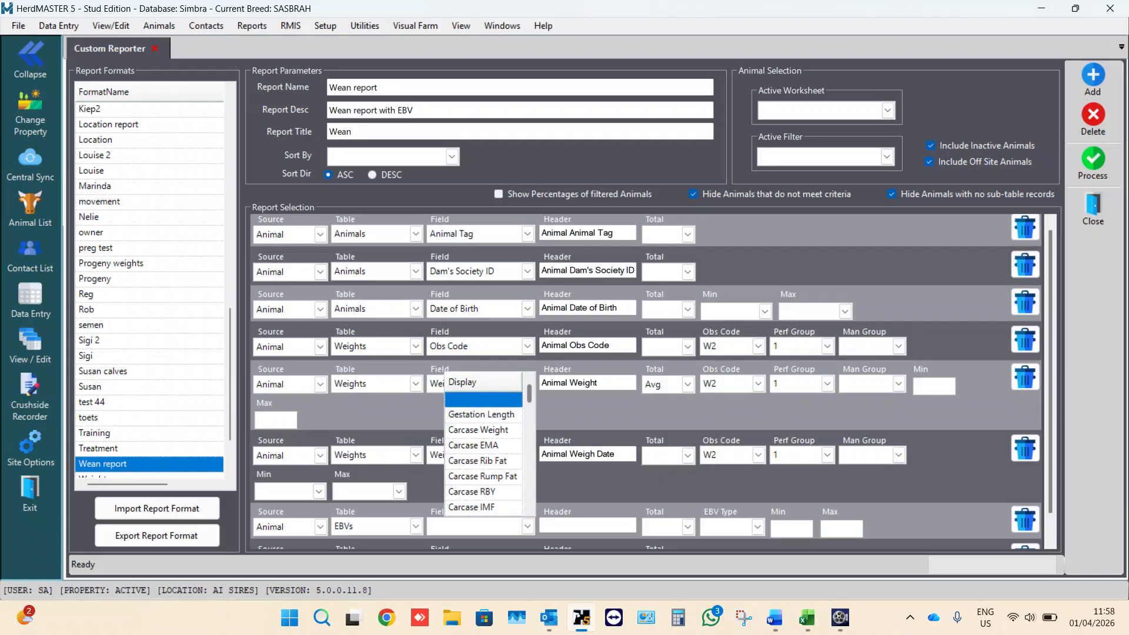
scroll(483, 447, "down", 3)
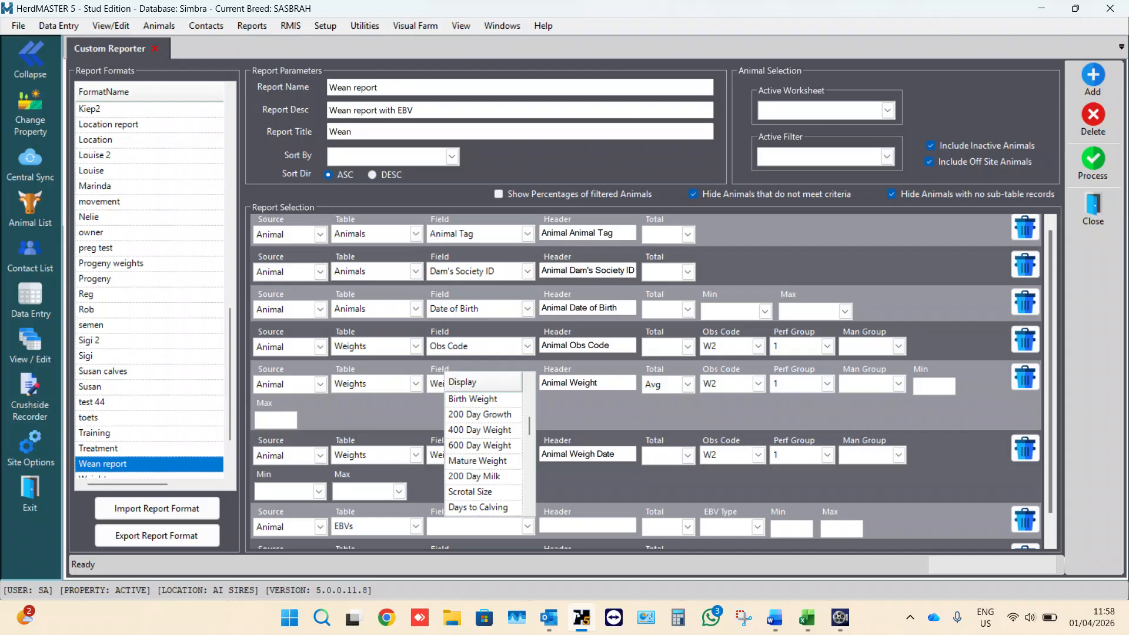
left_click(480, 415)
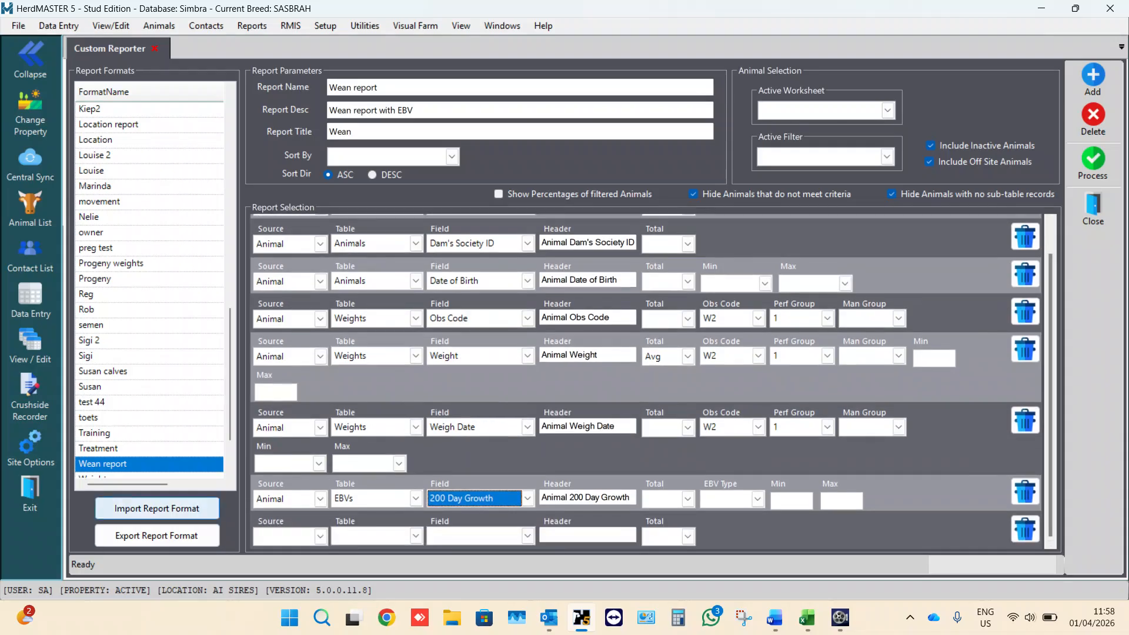
Set up the eighth report selection row with source Last Progeny, table Animals and field Animal Tag.
left_click(319, 537)
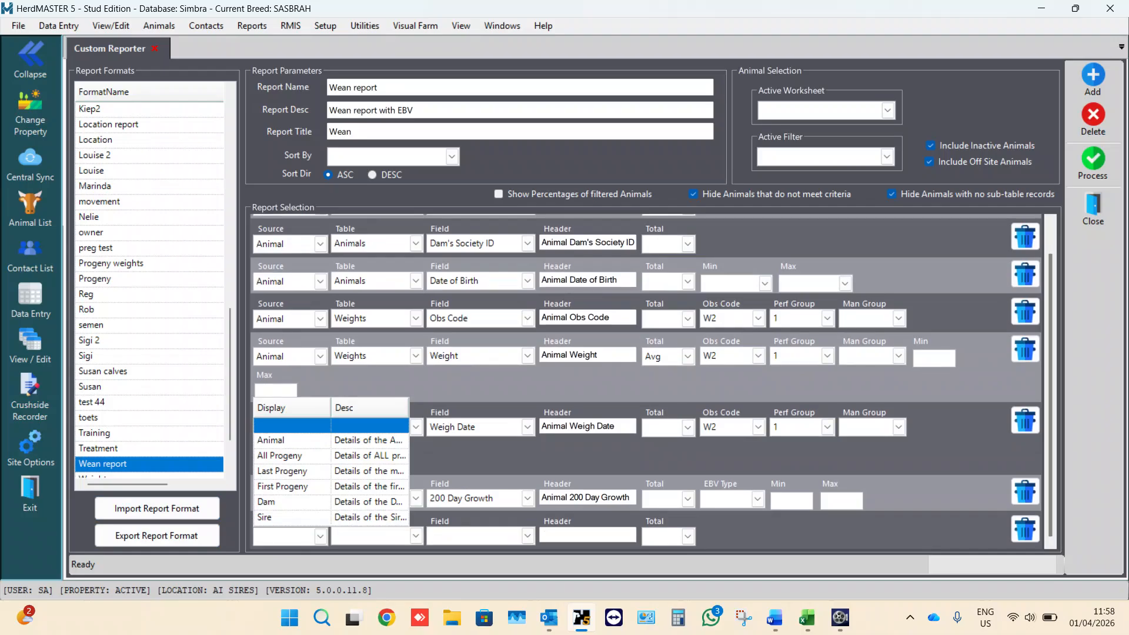
left_click(283, 471)
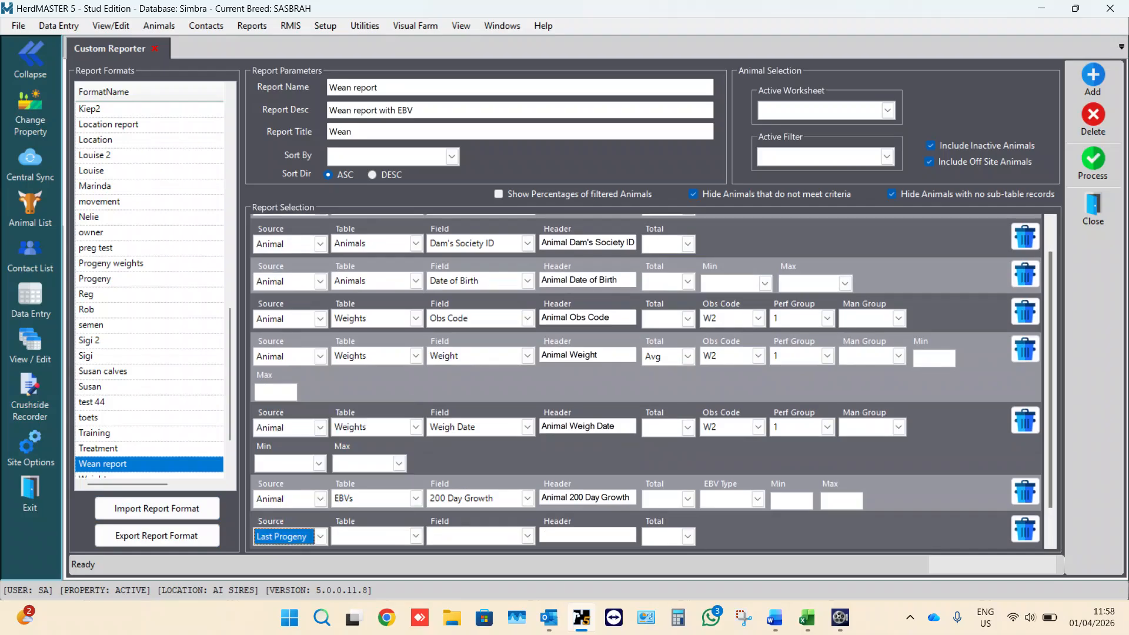
left_click(416, 536)
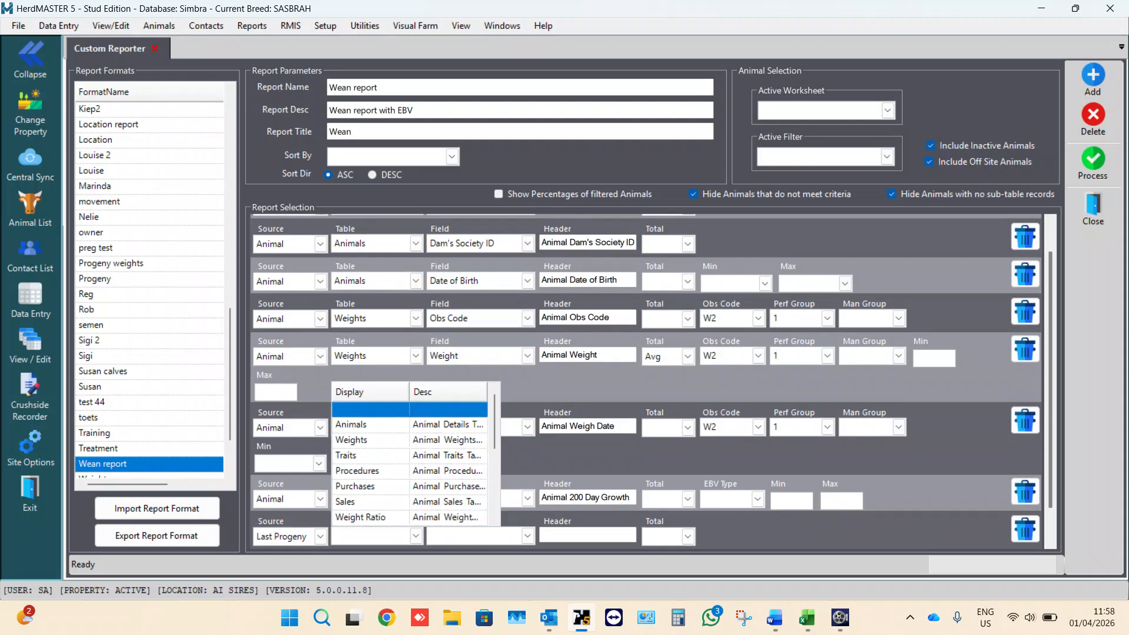
key("Down")
key("Return")
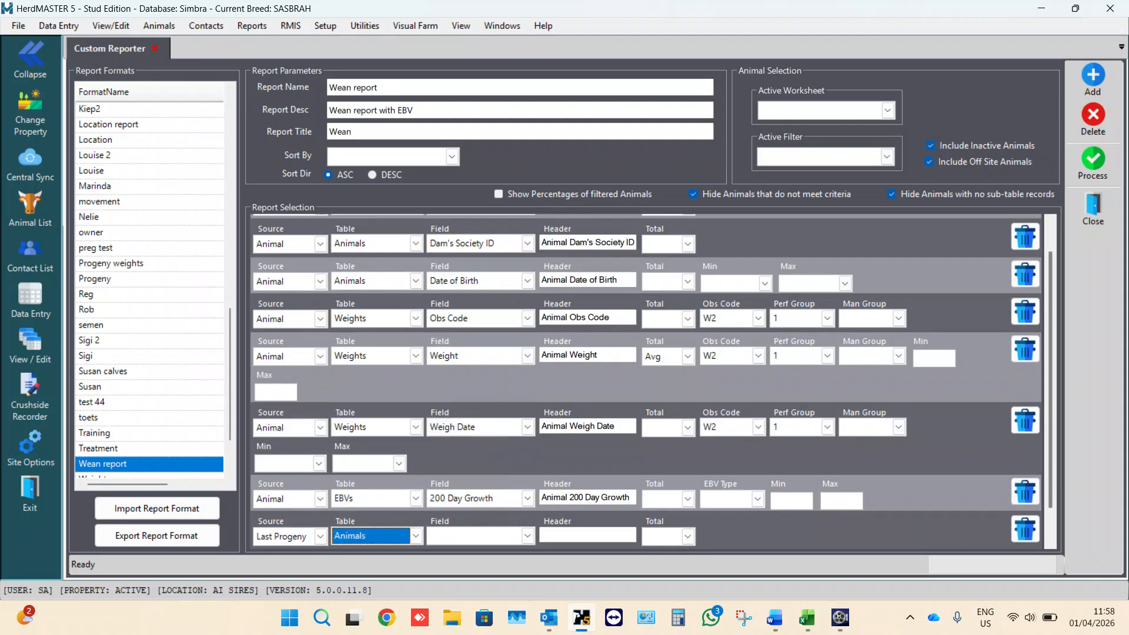
left_click(528, 536)
left_click(472, 441)
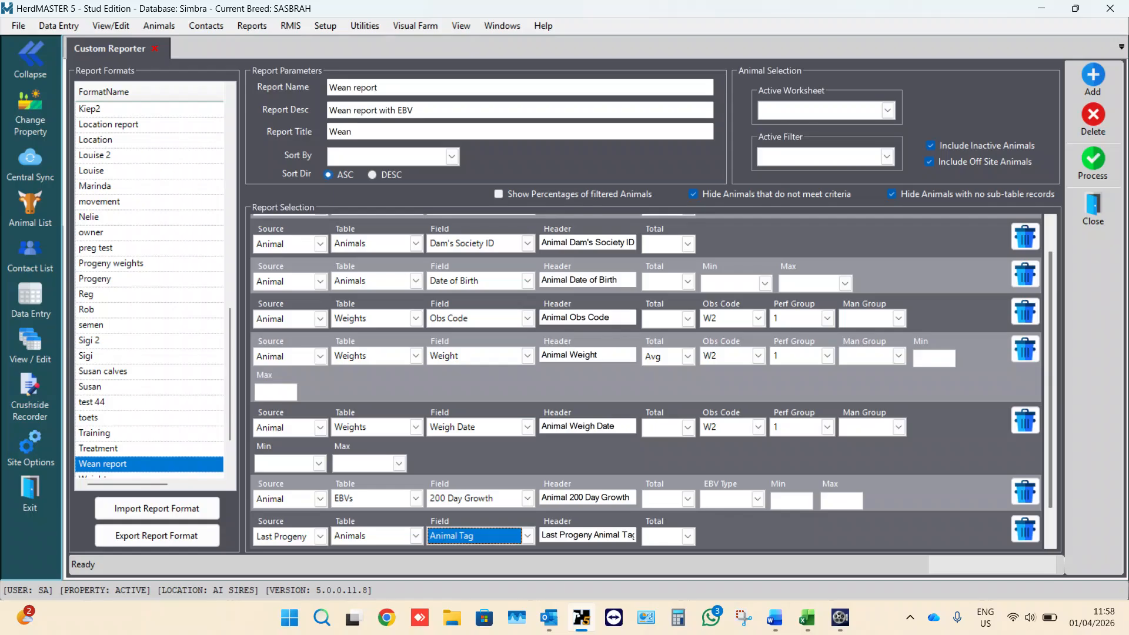
Sort the report by Animals || Animal Tag and turn off both options that hide animals as well as Include Inactive Animals.
left_click(451, 156)
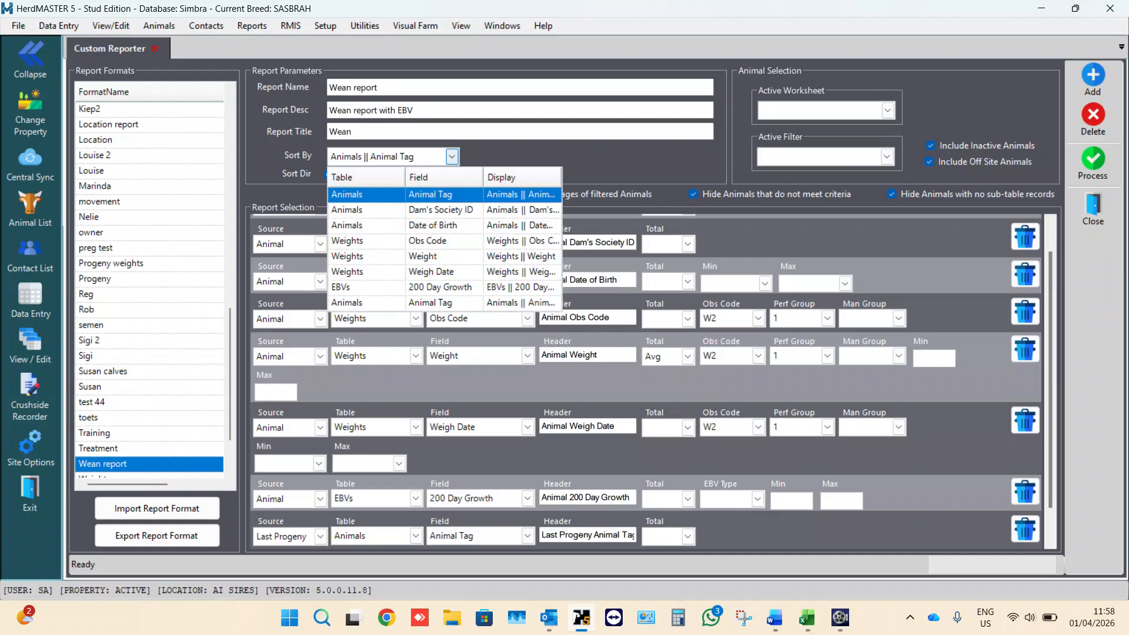
left_click(430, 194)
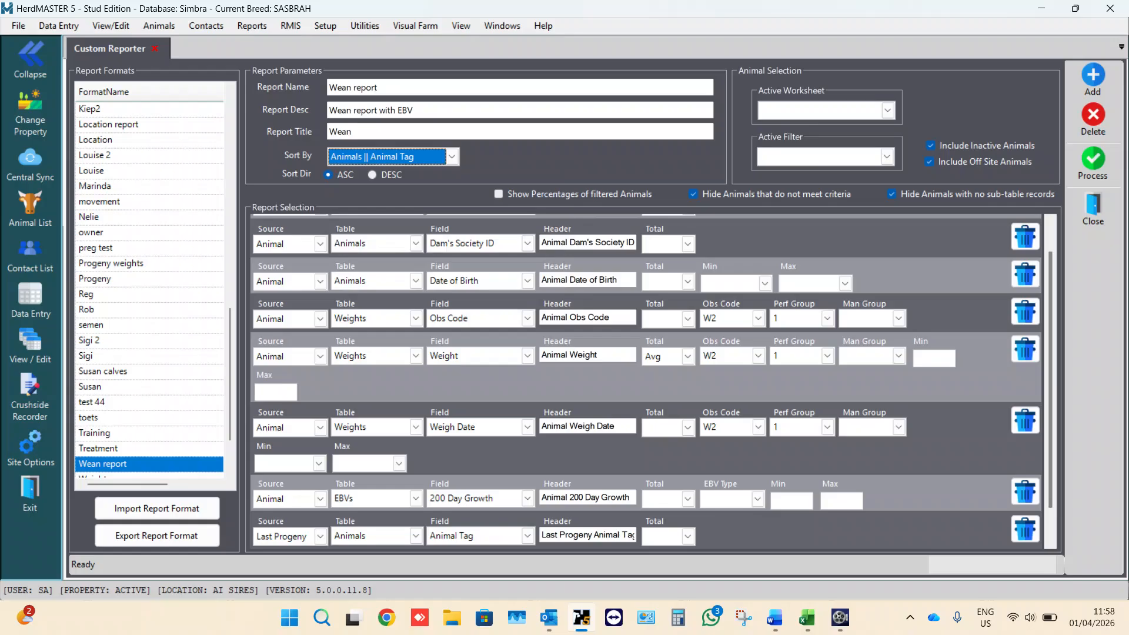
left_click(693, 194)
left_click(892, 194)
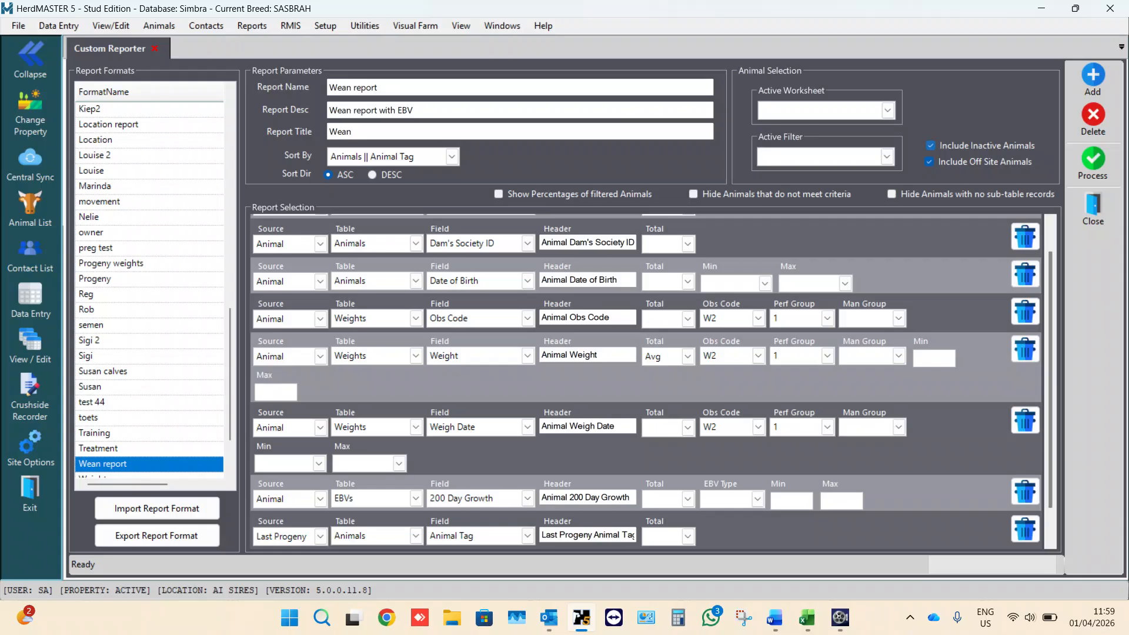
left_click(930, 145)
Set the report's active worksheet to S21 wean female and process the report.
left_click(887, 110)
left_click_drag(912, 136, 913, 188)
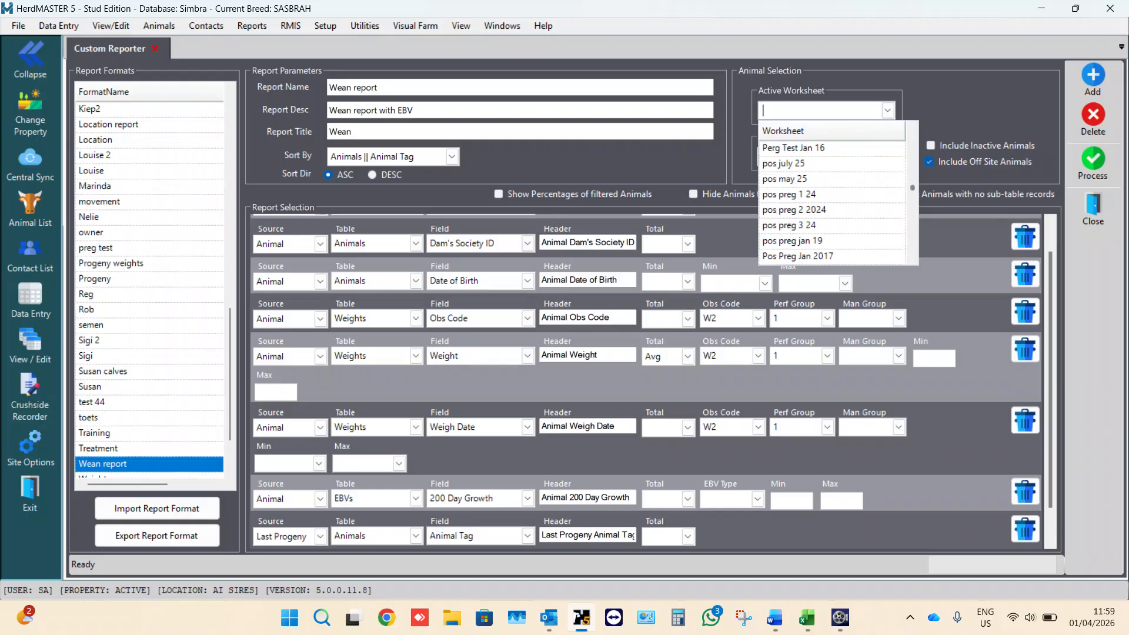
left_click_drag(913, 188, 913, 161)
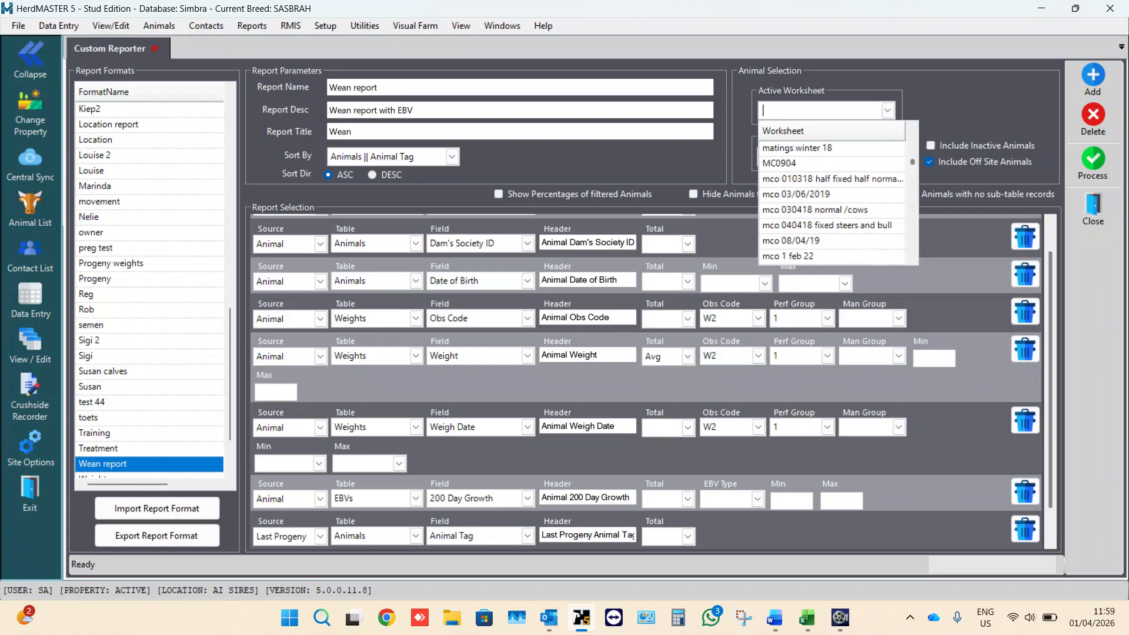
left_click_drag(912, 162, 913, 212)
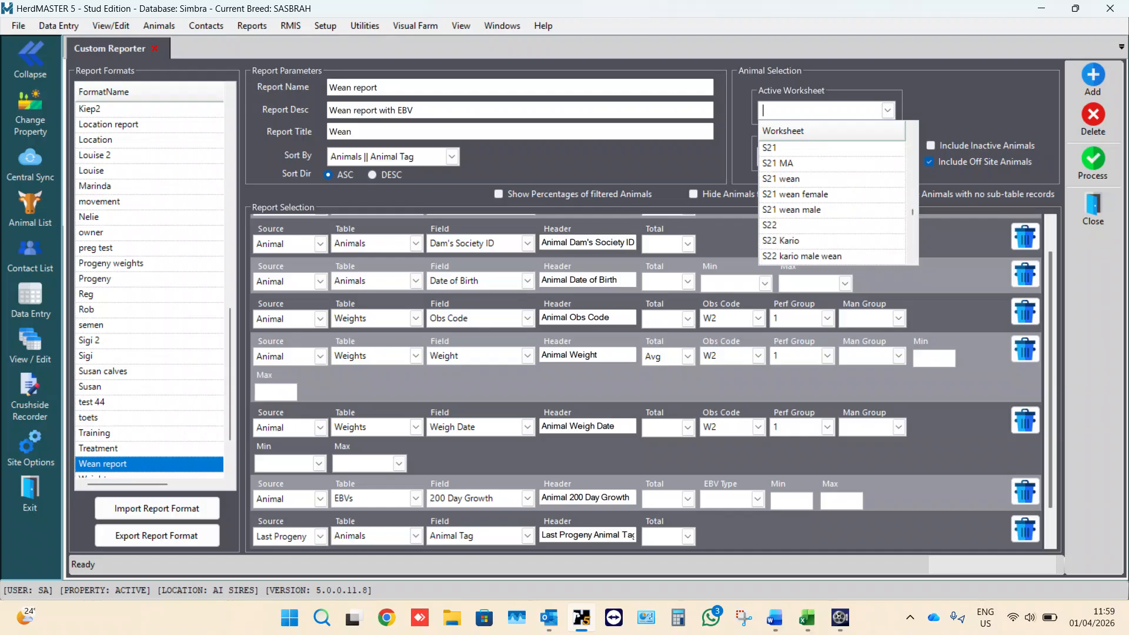
left_click(795, 195)
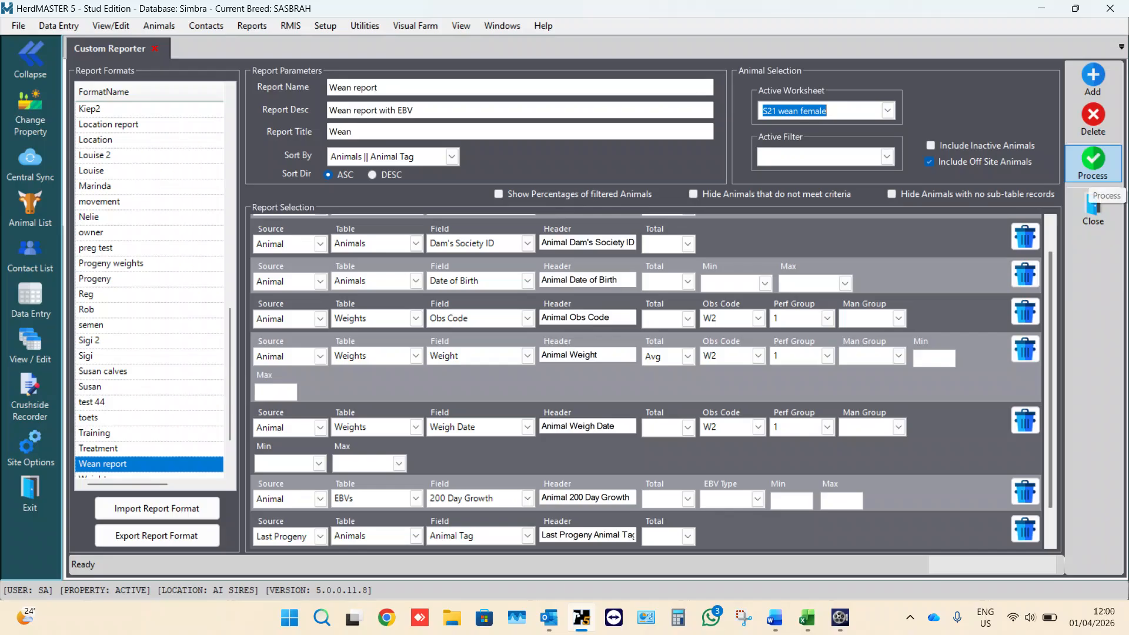
left_click(1093, 168)
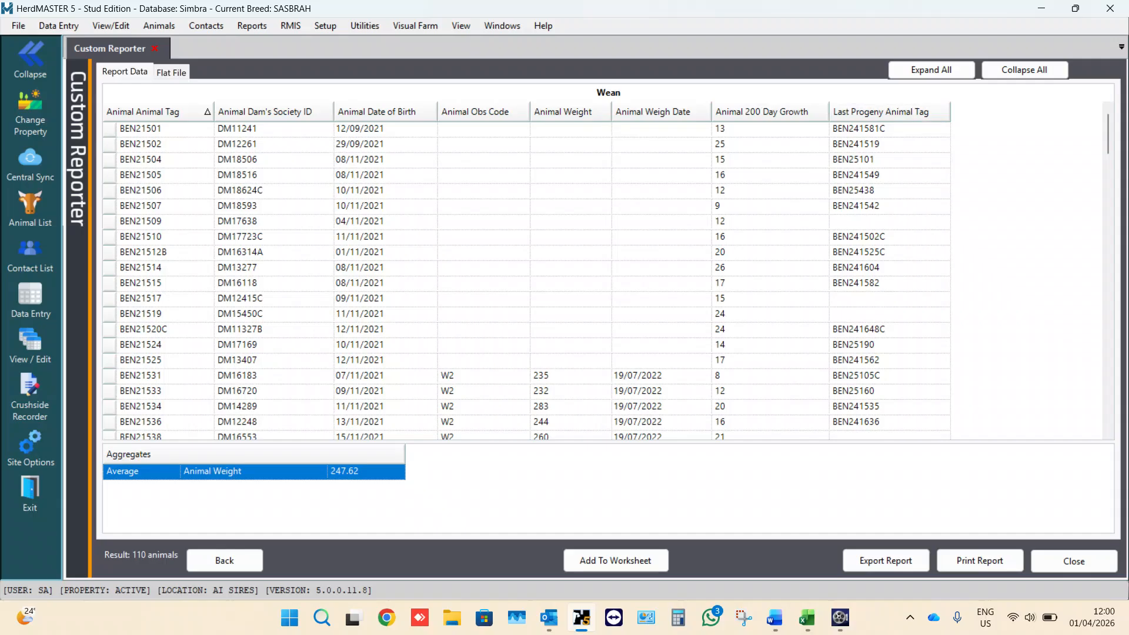
Highlight animals BEN21501 through BEN21525 in the report results to examine their missing wean weights.
left_click_drag(110, 129, 109, 361)
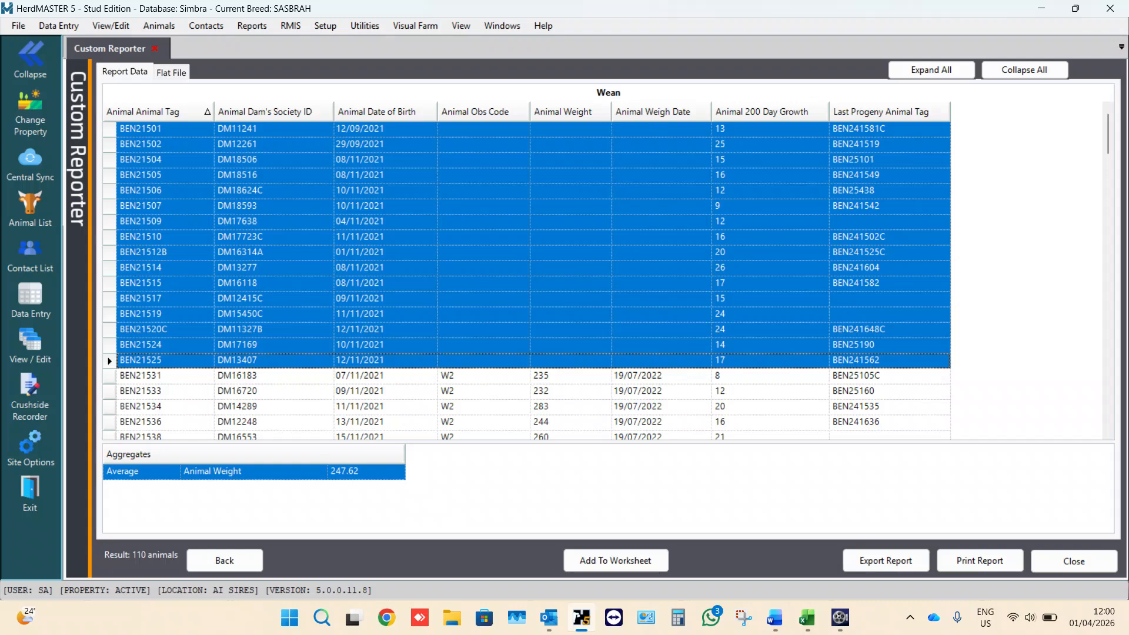
mouse_move(1108, 134)
left_mouse_down()
mouse_move(1108, 370)
mouse_move(1108, 134)
left_mouse_up()
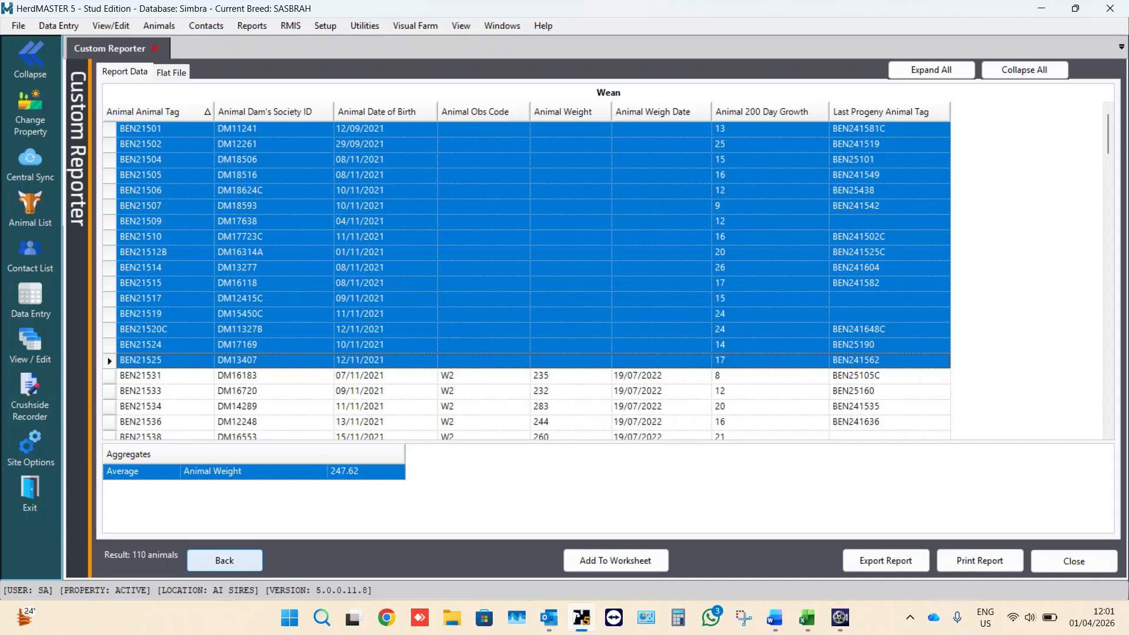
Return to the report setup, switch to the Treatment format and go back to Wean report.
left_click(225, 560)
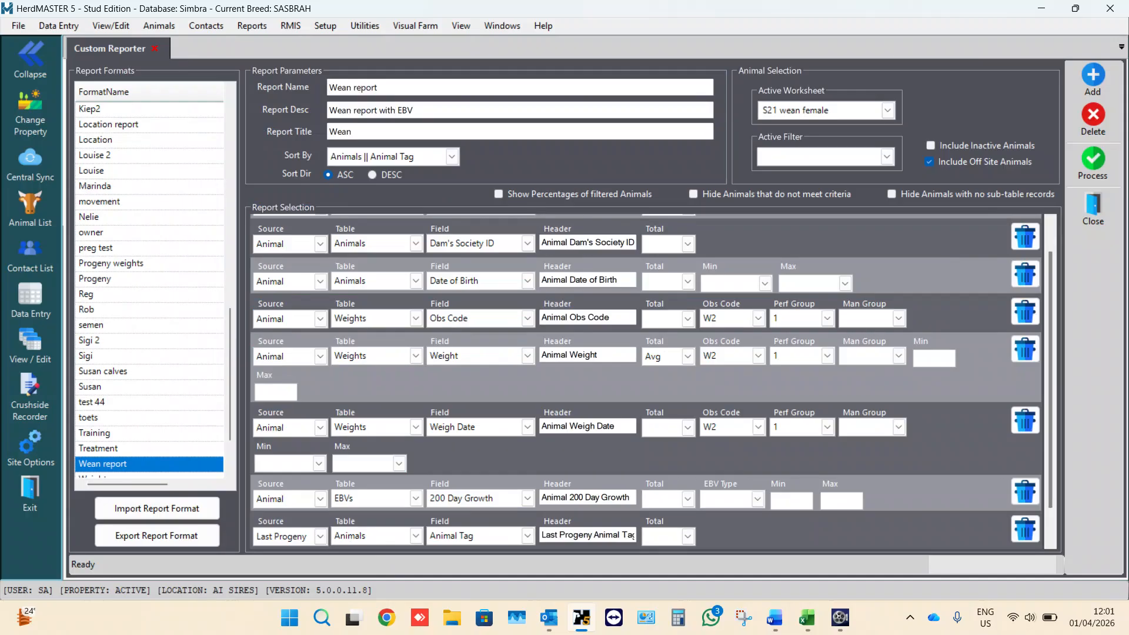
left_click(98, 448)
left_click(103, 464)
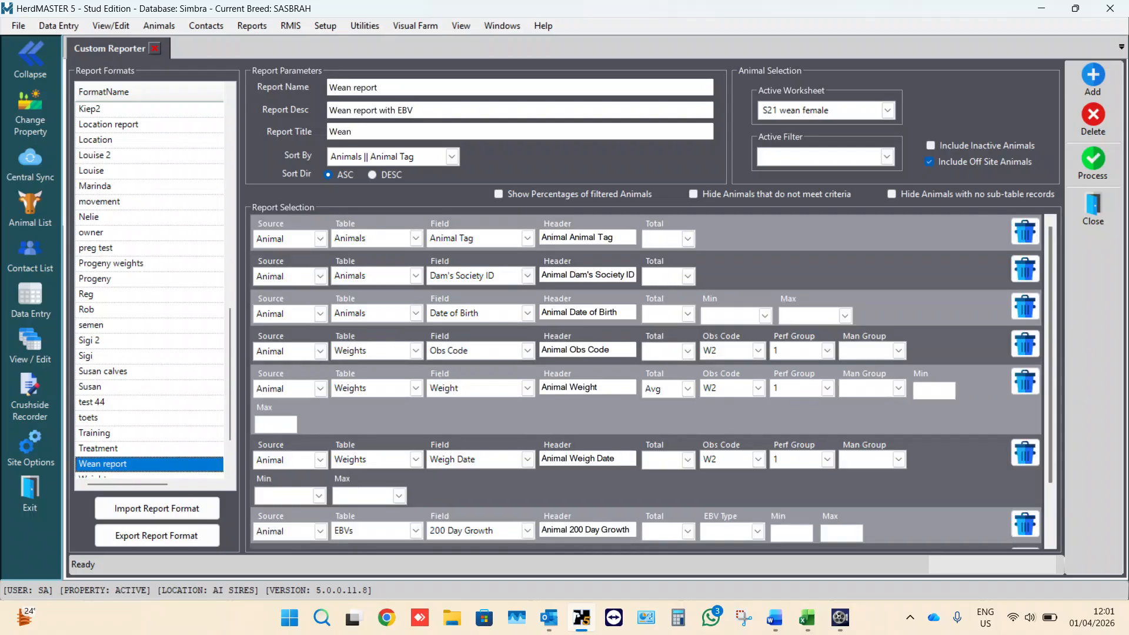
Close the Custom Reporter, reopen it and load the saved Wean report format.
left_click(154, 48)
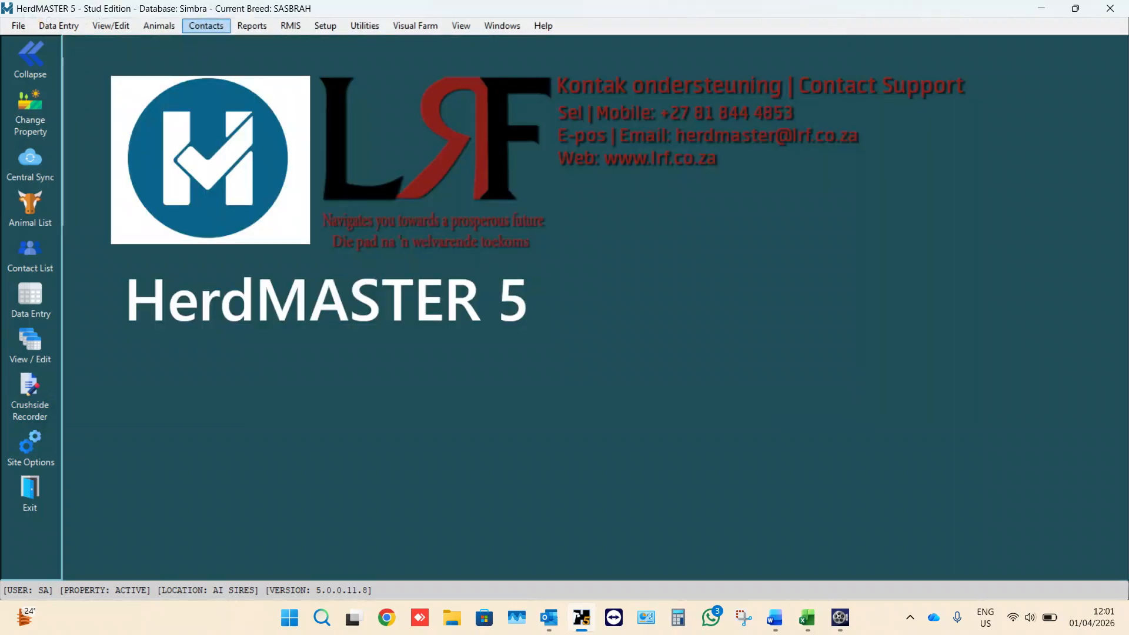
left_click(252, 26)
left_click(291, 41)
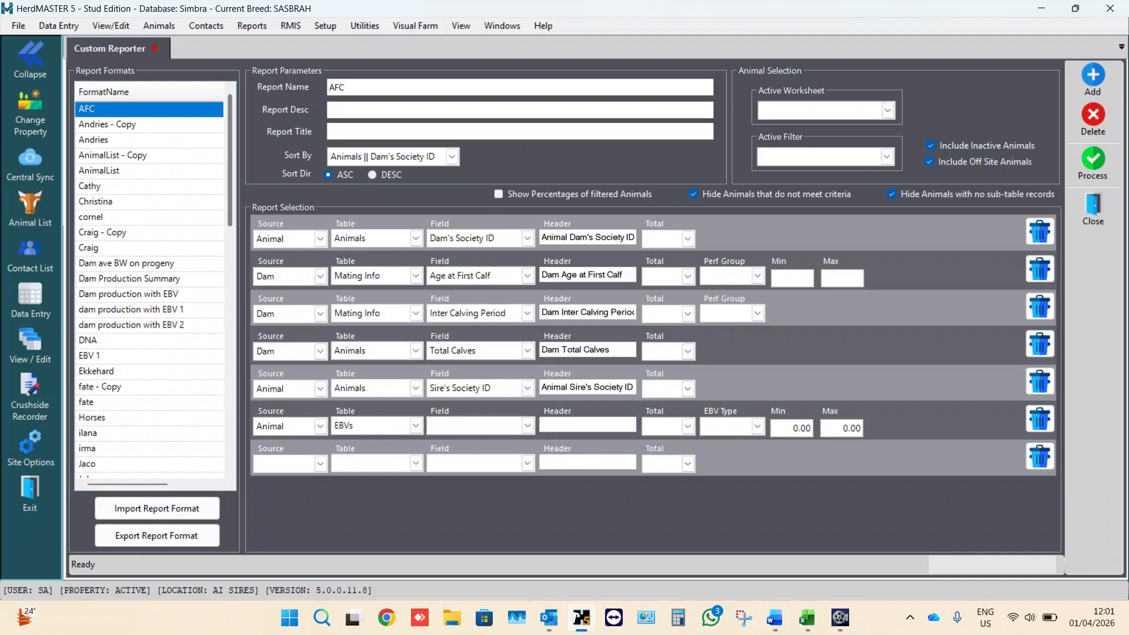
scroll(150, 283, "down", 10)
scroll(150, 282, "down", 1)
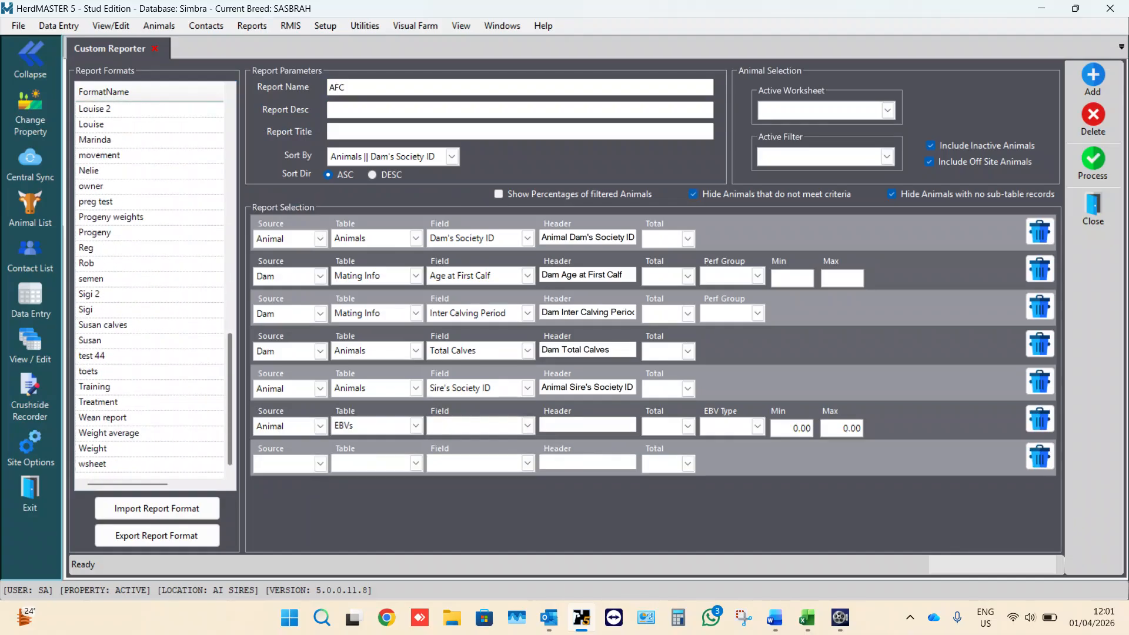
left_click(109, 418)
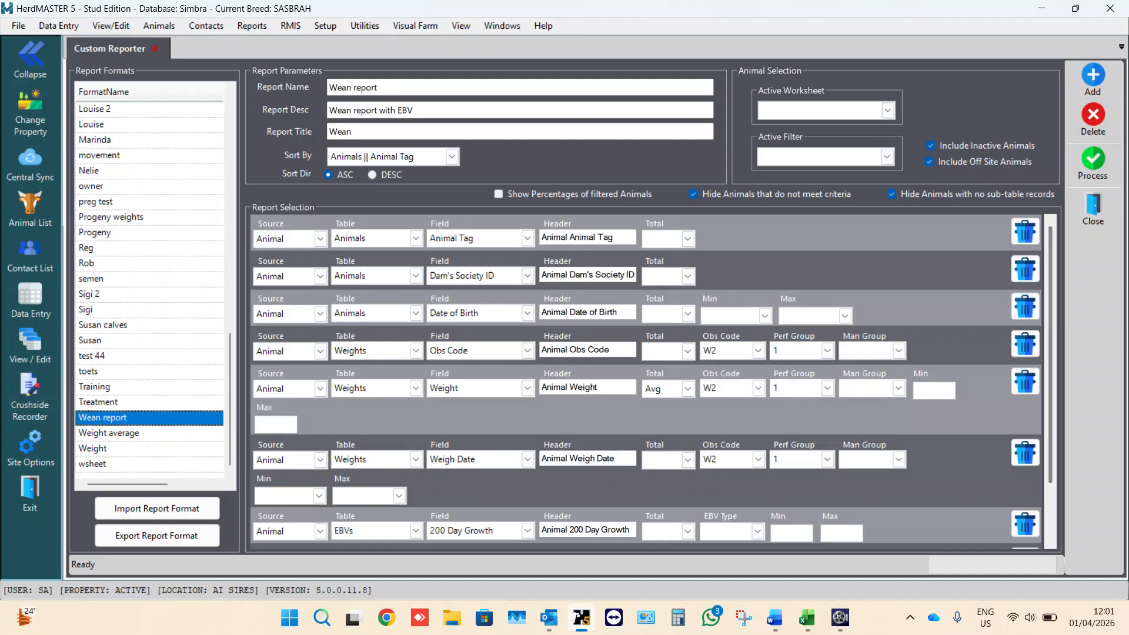
left_click(18, 26)
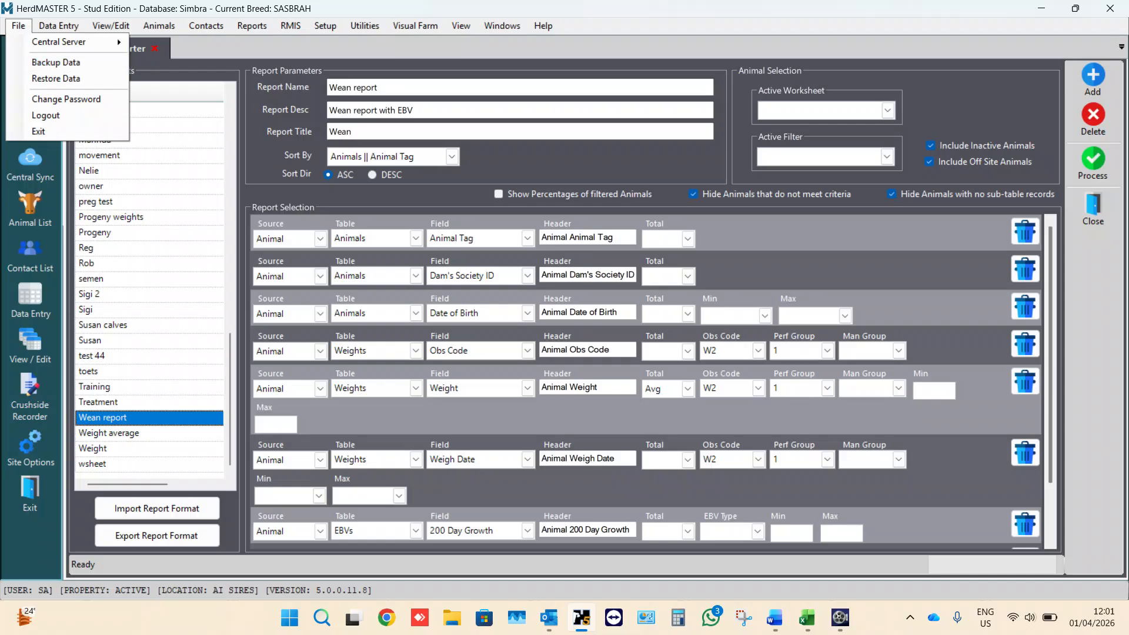
key("Escape")
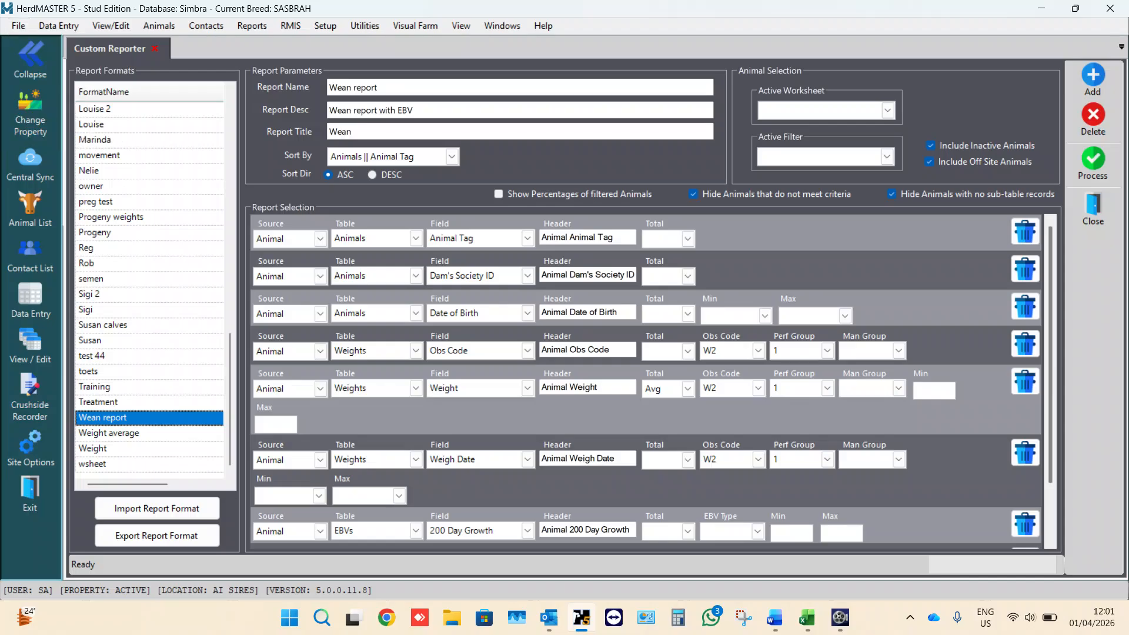